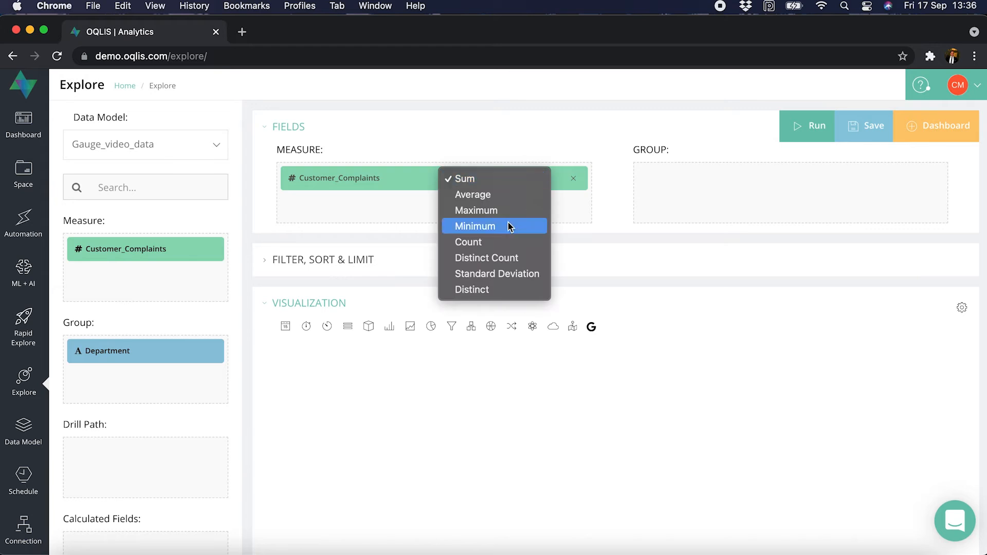
# Aggregate the Customer_Complaints measure by Average and display it as a gauge visualization.
pyautogui.click(511, 194)
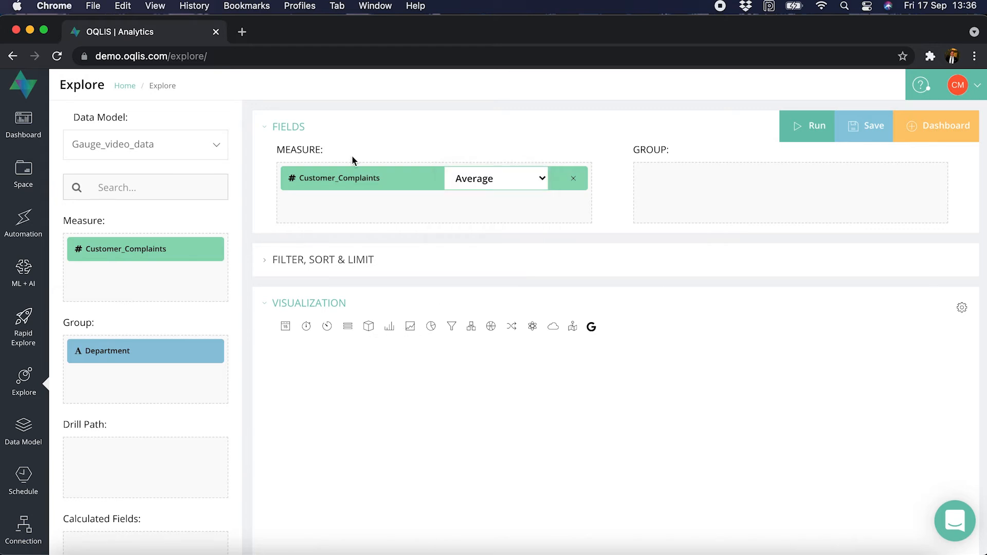
pyautogui.click(328, 332)
pyautogui.scroll(-3, 434, 232)
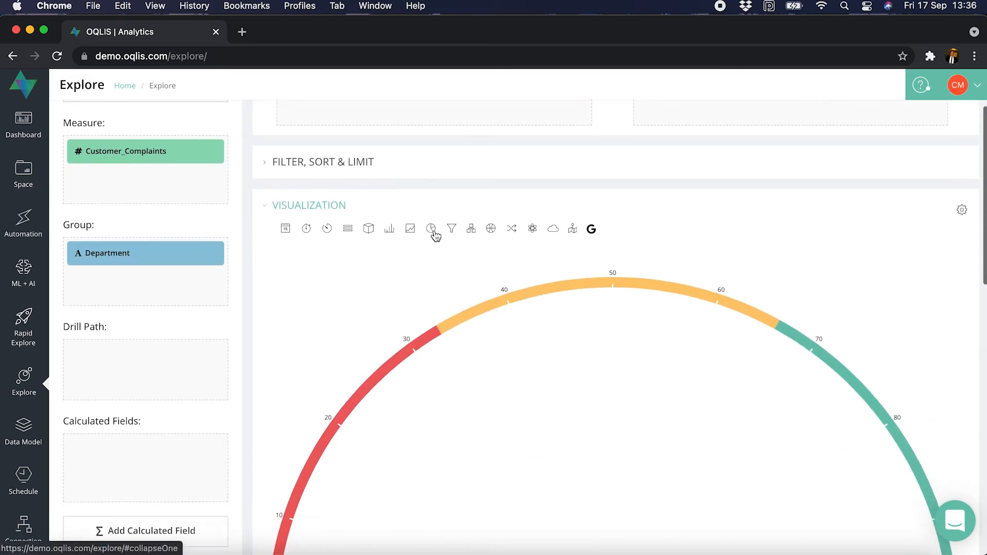
pyautogui.scroll(-4, 434, 235)
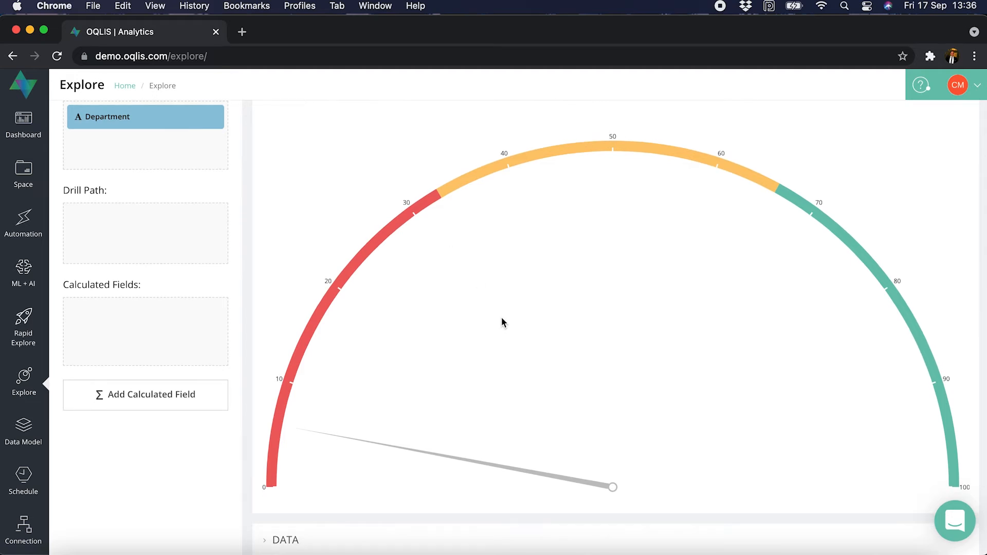
pyautogui.scroll(-2, 501, 316)
pyautogui.scroll(1, 568, 388)
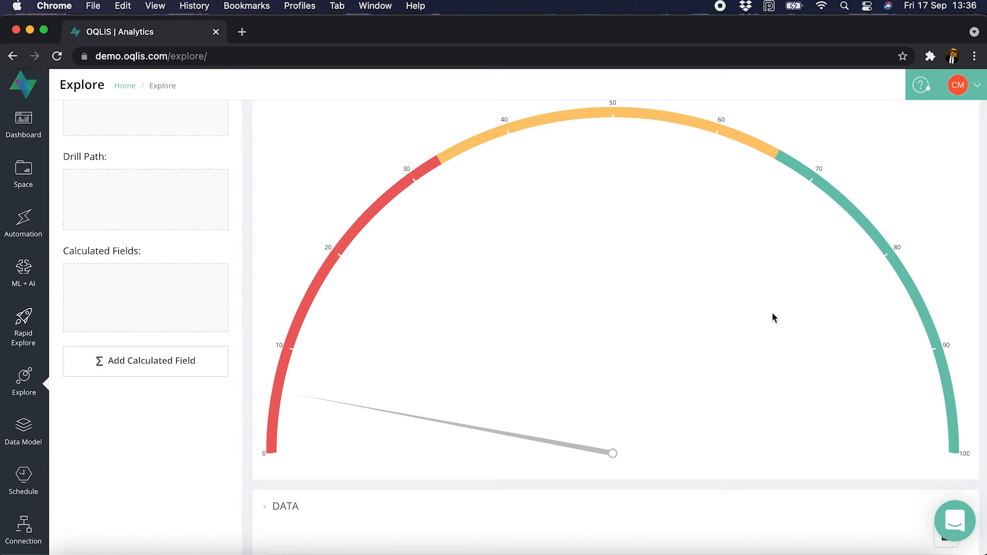
pyautogui.scroll(6, 772, 311)
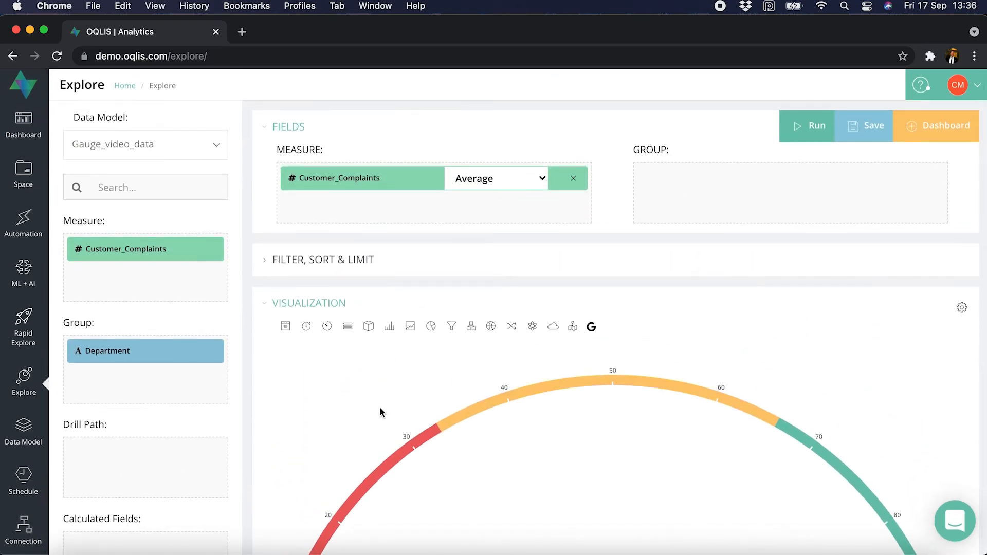
# Group the Customer_Complaints gauge by Department and review the individual department gauges.
pyautogui.click(114, 354)
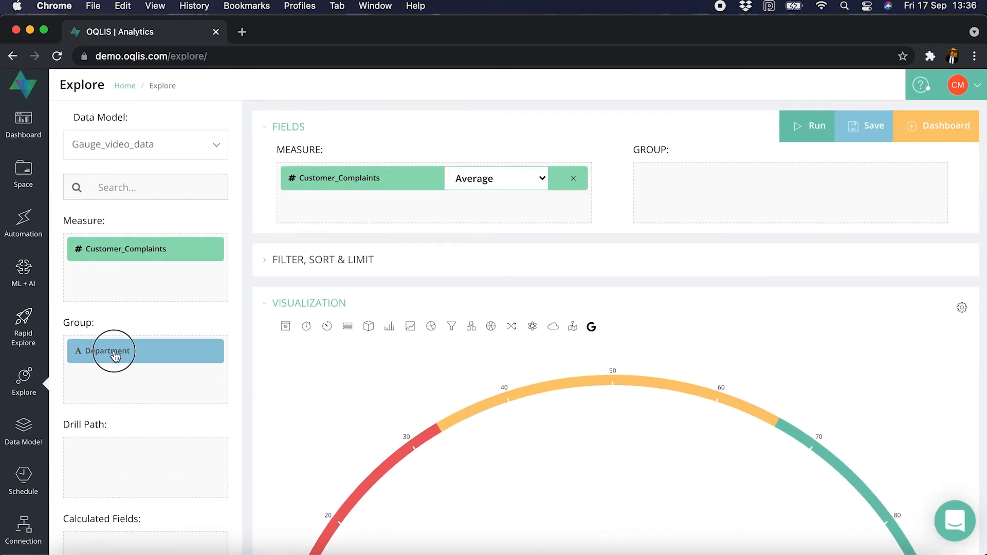
pyautogui.moveTo(115, 356); pyautogui.dragTo(730, 185)
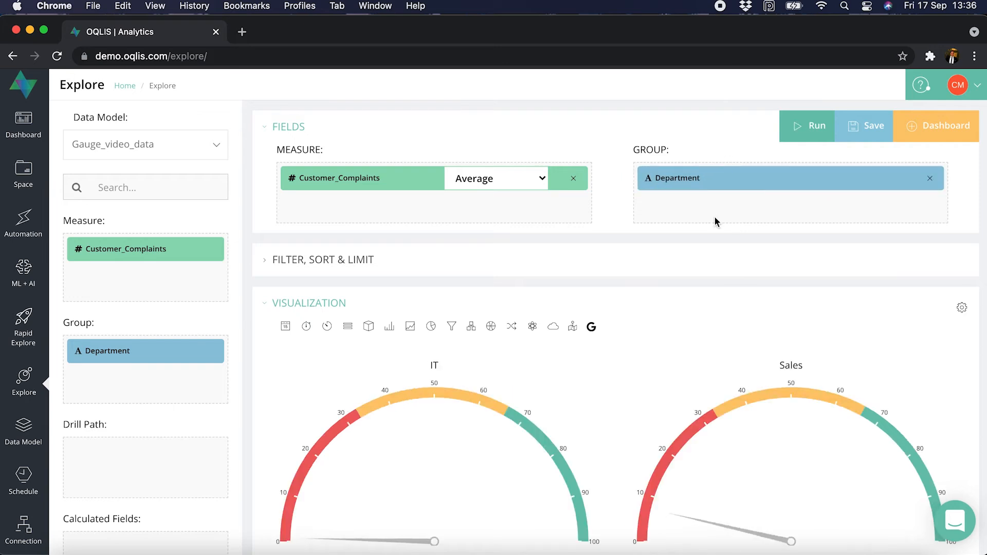
pyautogui.scroll(-5, 715, 222)
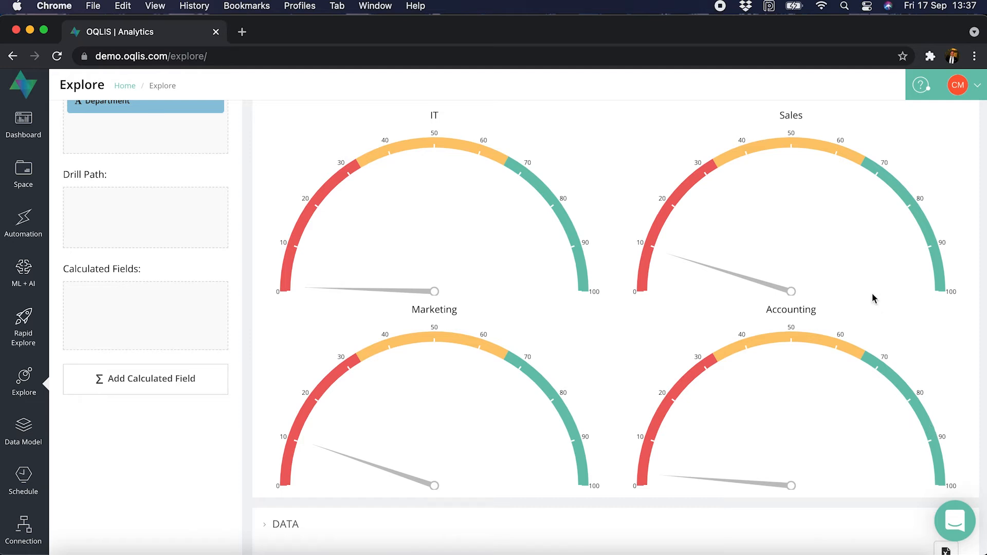
pyautogui.scroll(3, 588, 212)
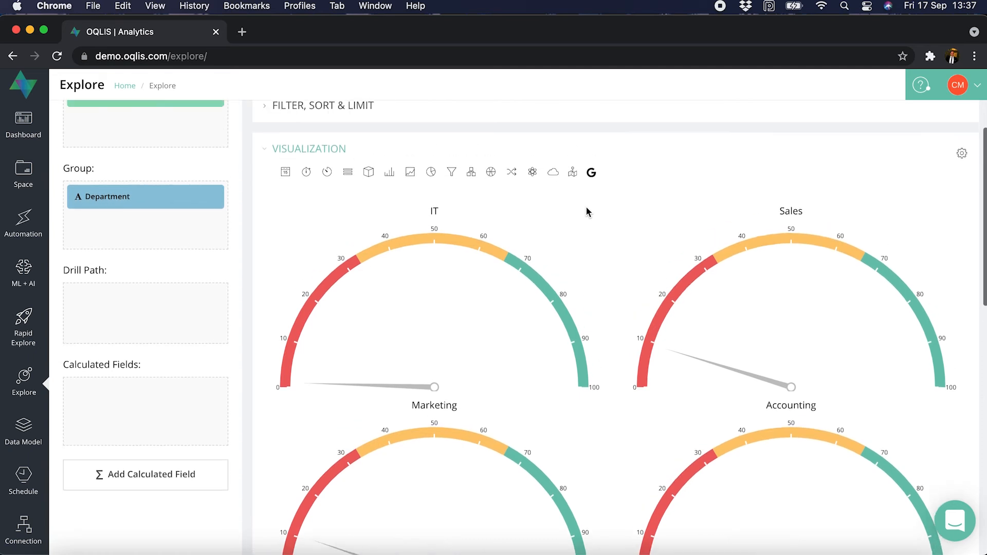
pyautogui.scroll(-1, 586, 212)
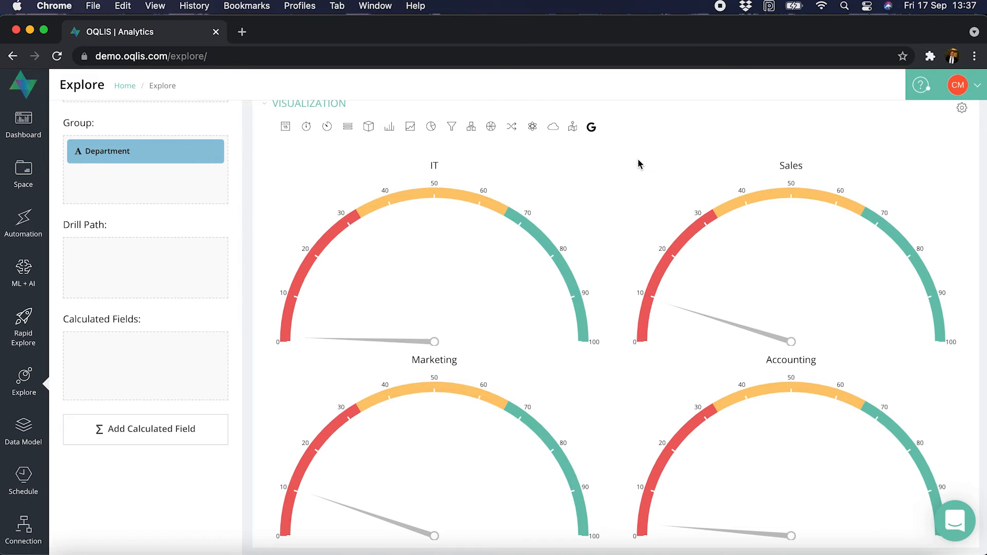
pyautogui.scroll(-1, 639, 163)
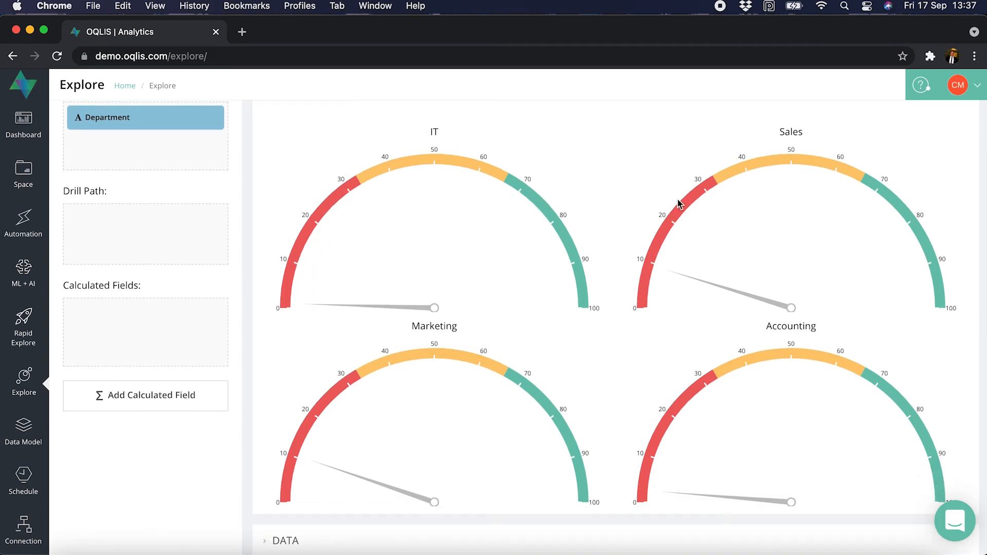
pyautogui.scroll(5, 707, 244)
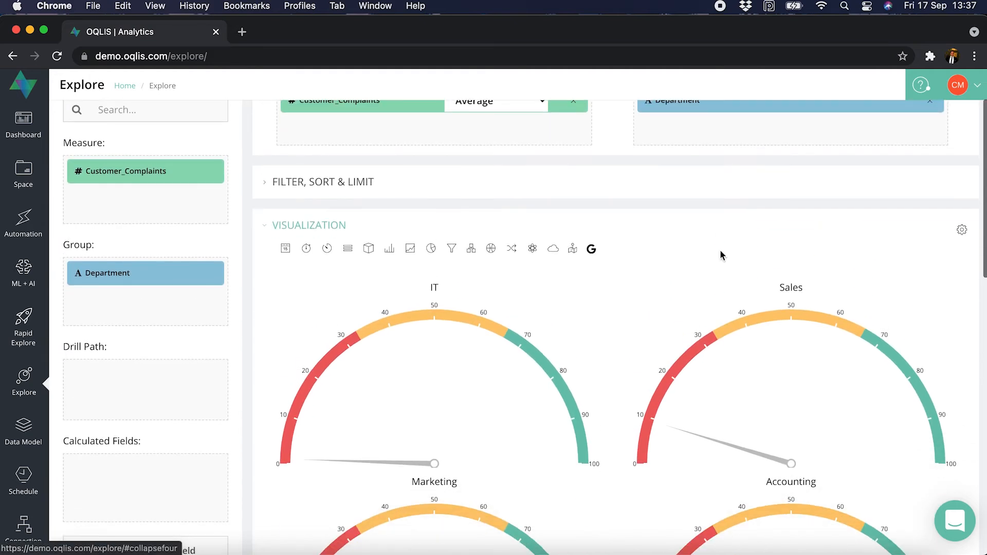
# Open the gauge visualization settings and locate the full Colour Ranges definition.
pyautogui.click(961, 229)
pyautogui.scroll(-8, 696, 183)
pyautogui.scroll(-10, 744, 178)
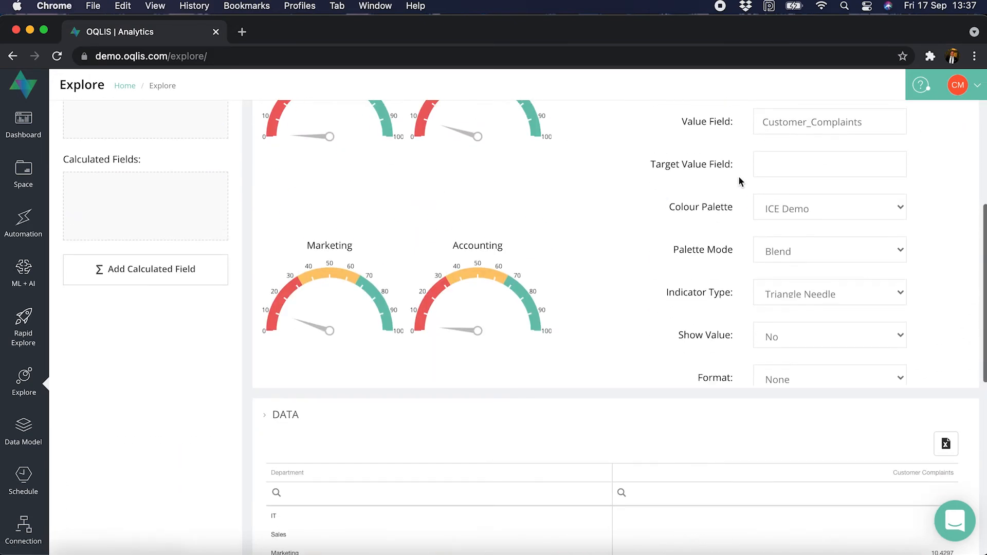
pyautogui.scroll(-3, 745, 178)
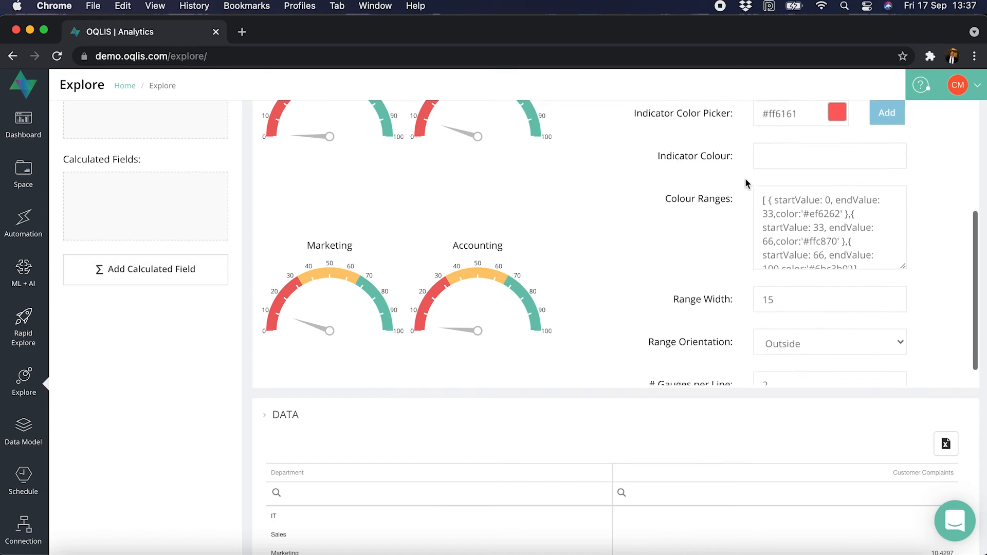
pyautogui.scroll(-1, 830, 232)
pyautogui.scroll(1, 831, 230)
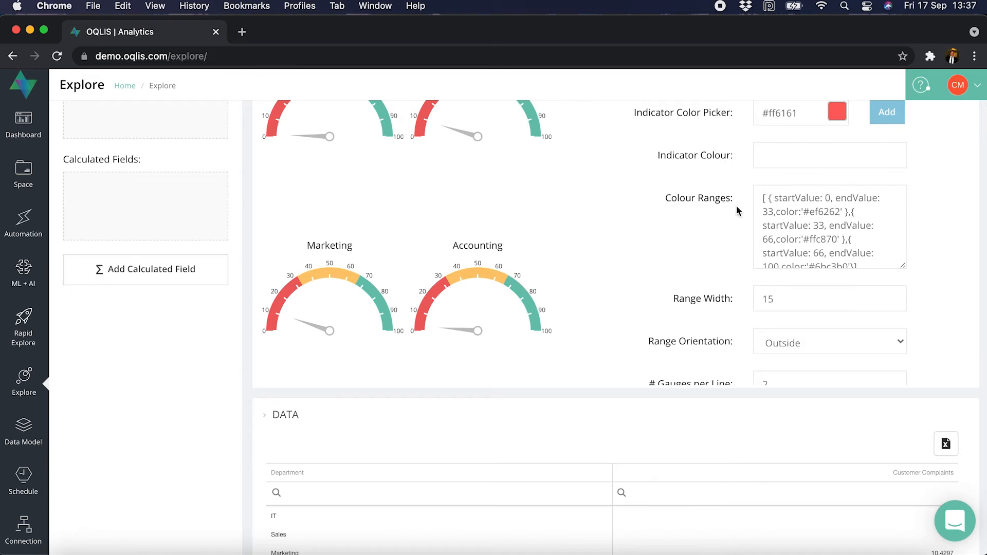
pyautogui.moveTo(279, 331)
pyautogui.scroll(-1, 843, 211)
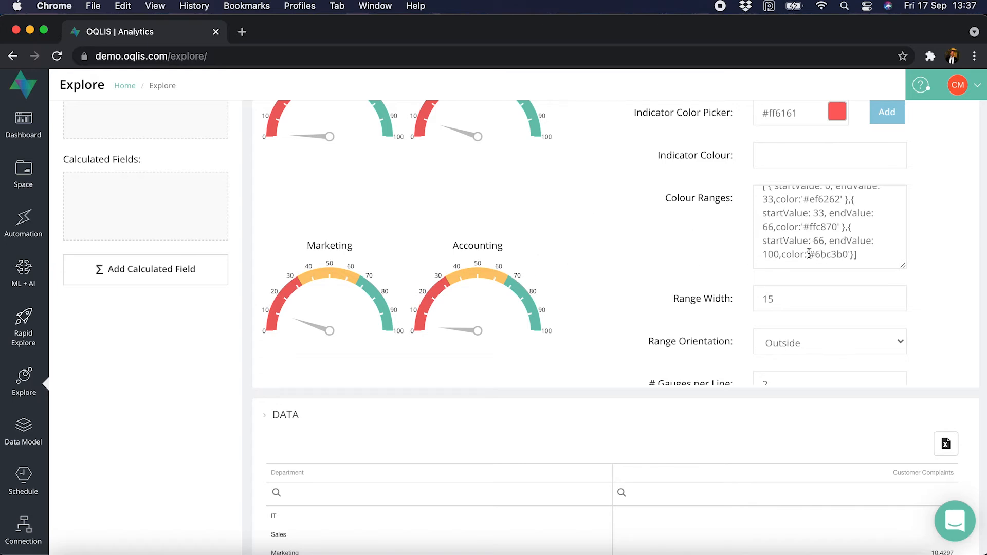
# Swap the outer colours in Colour Ranges, giving the 0–33 range #6bc3b0 and the 66–100 range #ef6262.
pyautogui.moveTo(809, 254); pyautogui.dragTo(848, 254)
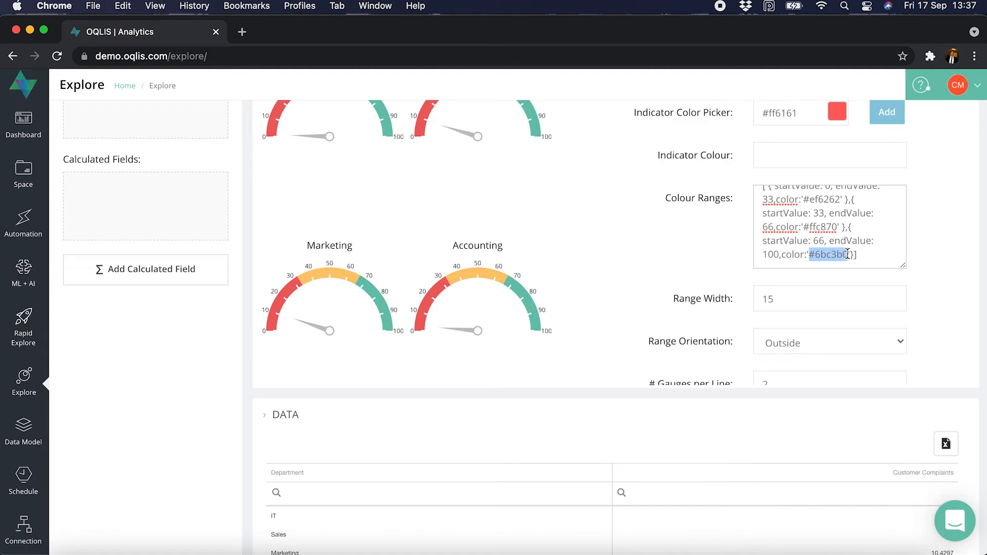
pyautogui.press('super+x')
pyautogui.scroll(1, 833, 219)
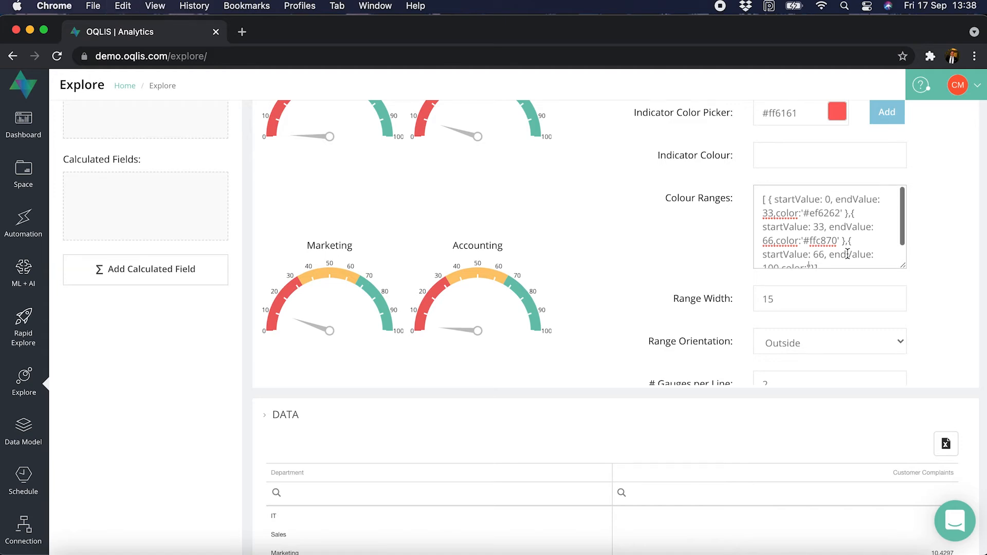
pyautogui.click(840, 212)
pyautogui.press('super+v')
pyautogui.moveTo(840, 213); pyautogui.dragTo(806, 213)
pyautogui.press('super+x')
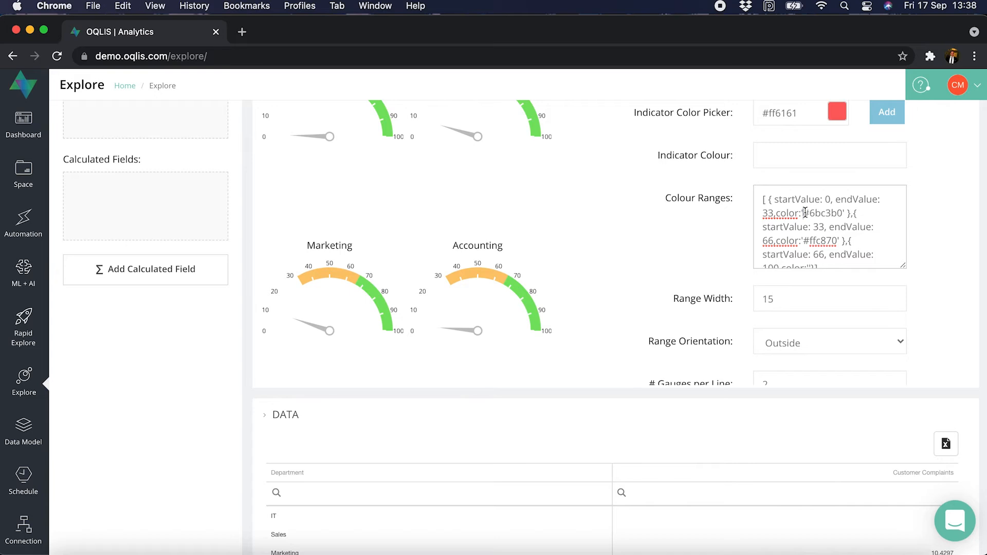
pyautogui.scroll(-1, 822, 226)
pyautogui.click(809, 254)
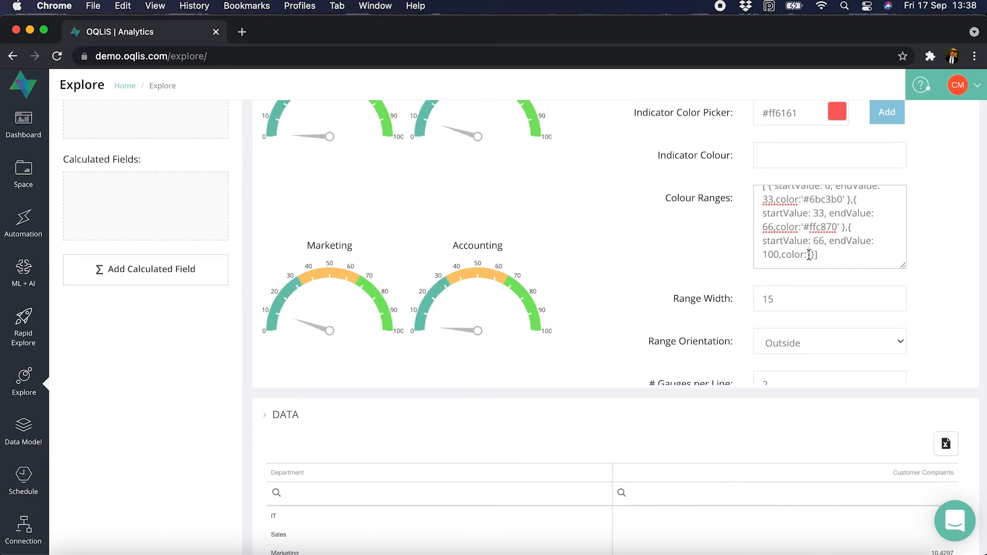
pyautogui.press('super+v')
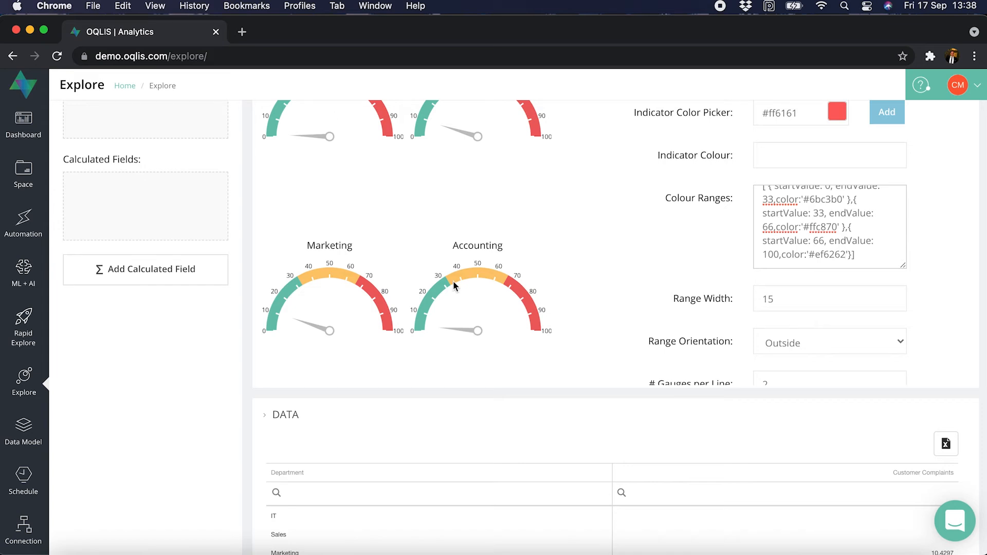
# Set the gauge scale's End Value to 20.
pyautogui.scroll(-1, 459, 125)
pyautogui.scroll(3, 533, 205)
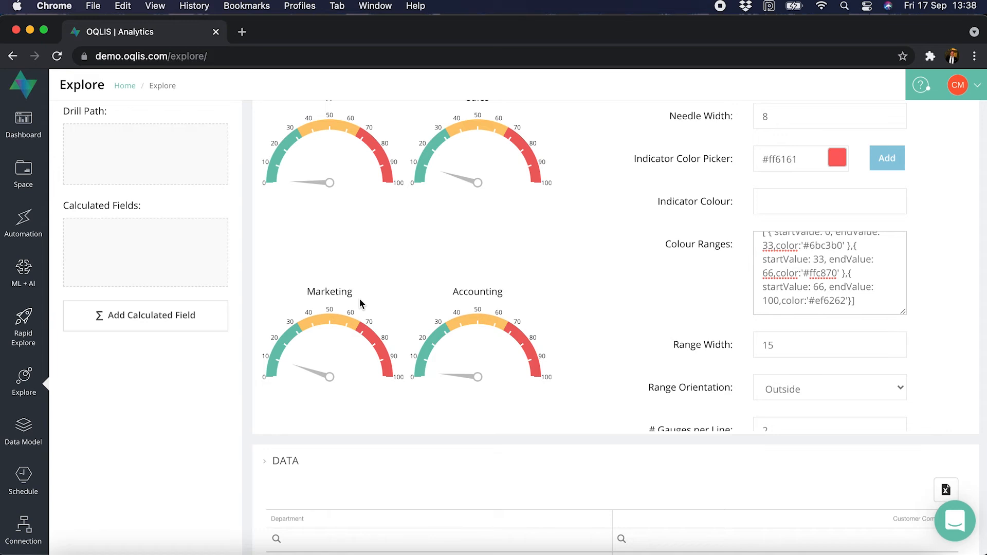
pyautogui.scroll(2, 397, 263)
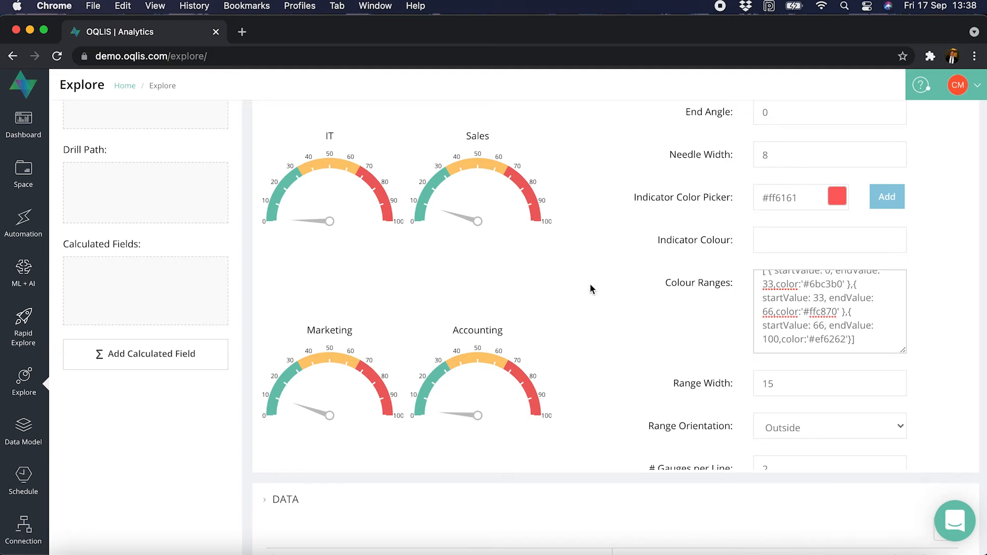
pyautogui.scroll(-1, 818, 405)
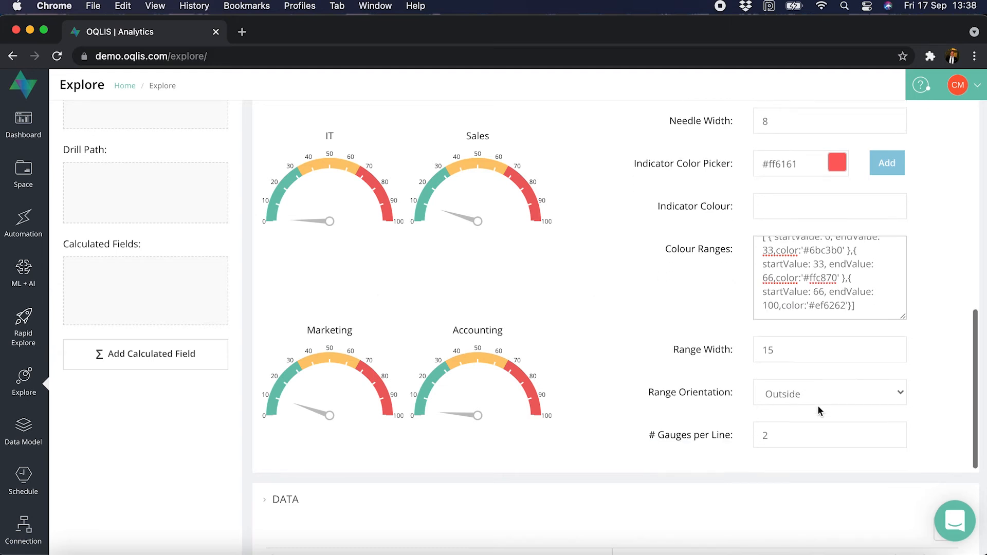
pyautogui.scroll(3, 817, 408)
pyautogui.scroll(1, 819, 410)
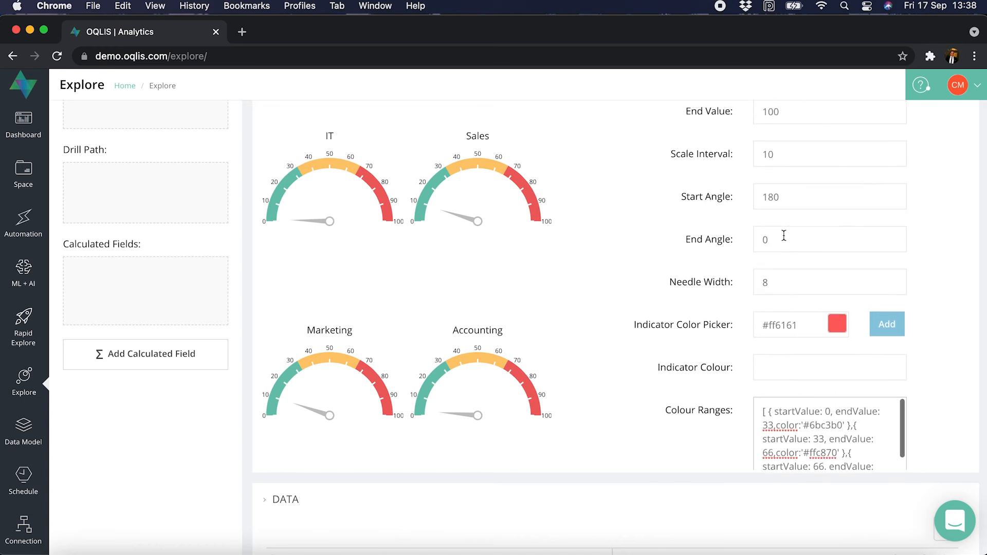
pyautogui.scroll(3, 783, 235)
pyautogui.click(788, 182)
pyautogui.press('BackSpace')
pyautogui.press('BackSpace')
pyautogui.press('BackSpace')
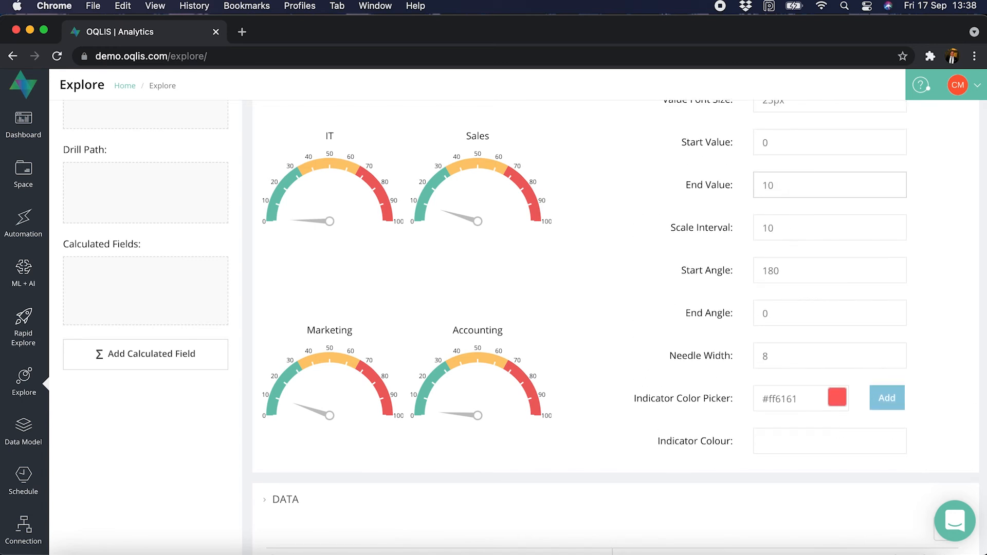
pyautogui.write('20')
# Set the end value of the first colour range, coloured #6bc3b0, to 3.
pyautogui.scroll(5, 622, 226)
pyautogui.scroll(-1, 642, 194)
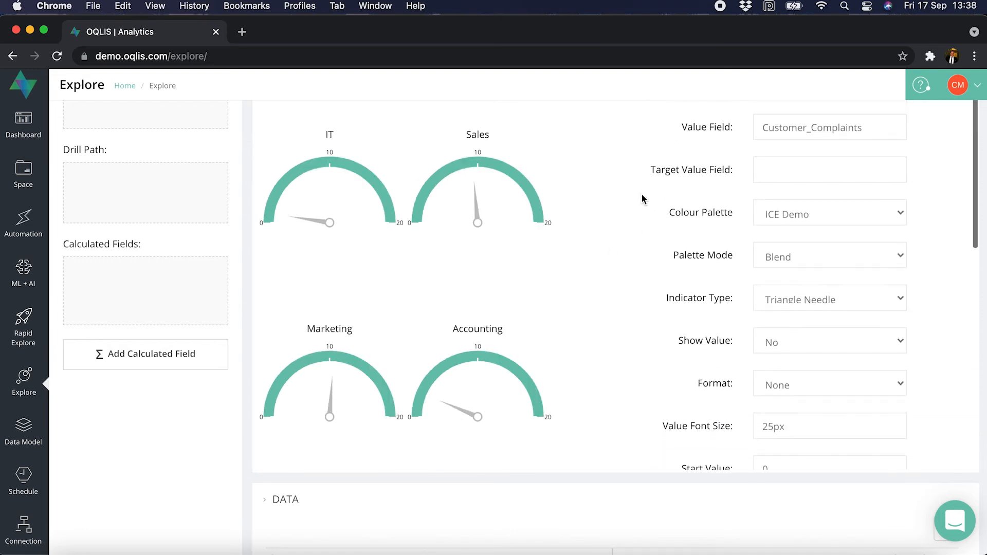
pyautogui.scroll(-10, 872, 240)
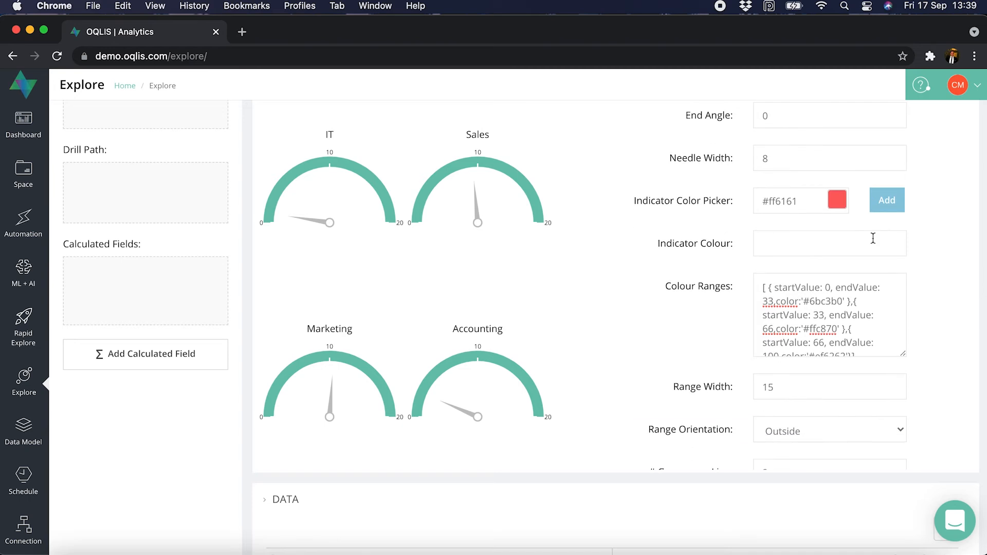
pyautogui.scroll(-2, 822, 300)
pyautogui.scroll(2, 821, 299)
pyautogui.click(774, 301)
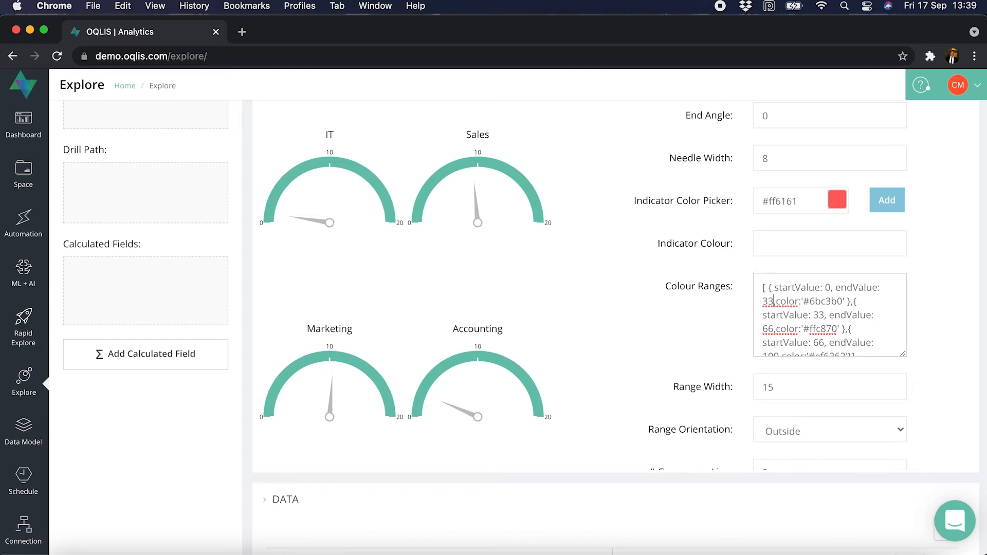
pyautogui.press('BackSpace')
pyautogui.scroll(-1, 788, 326)
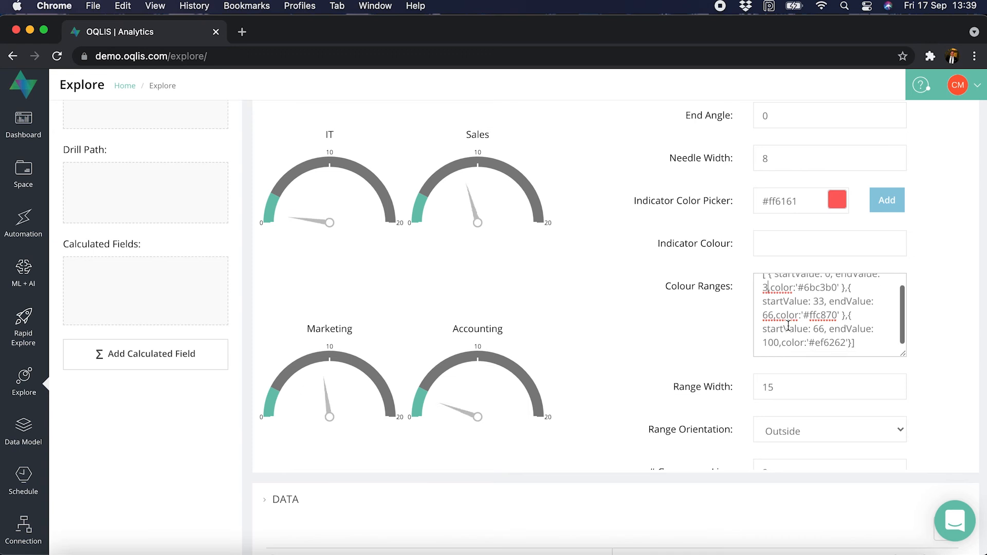
# Set the second colour range, coloured #ffc870, to start at 3 and end at 10.
pyautogui.click(824, 300)
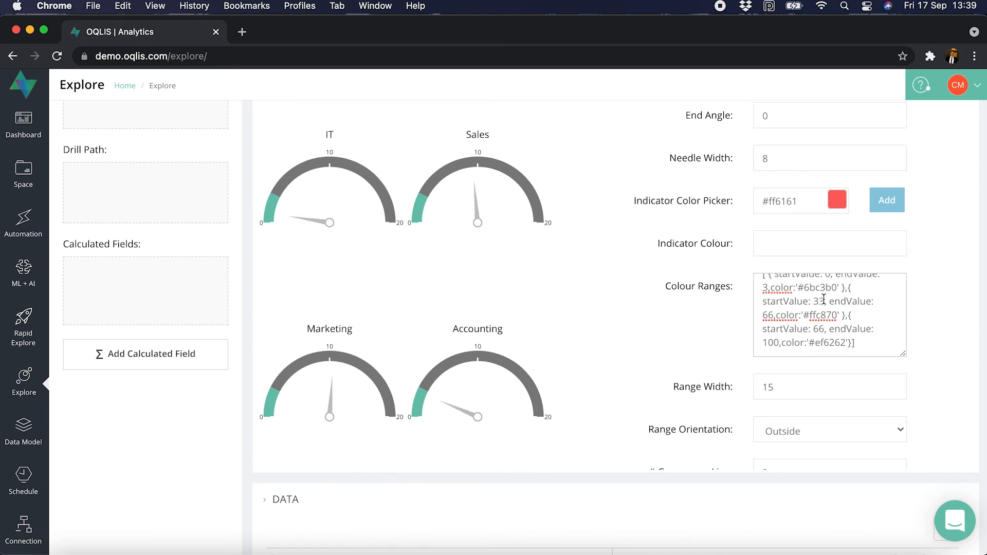
pyautogui.press('BackSpace')
pyautogui.click(773, 315)
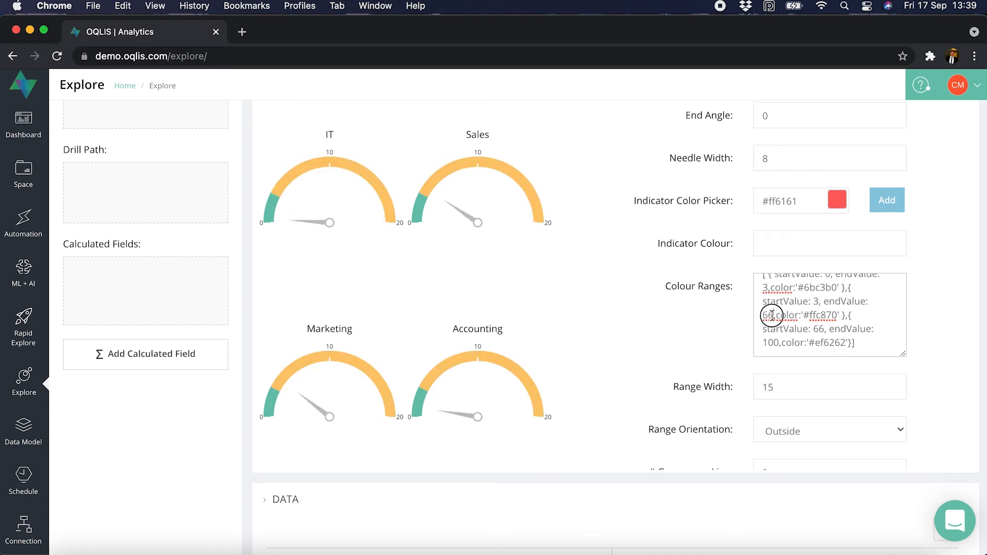
pyautogui.press('BackSpace')
pyautogui.press('BackSpace')
pyautogui.write('10')
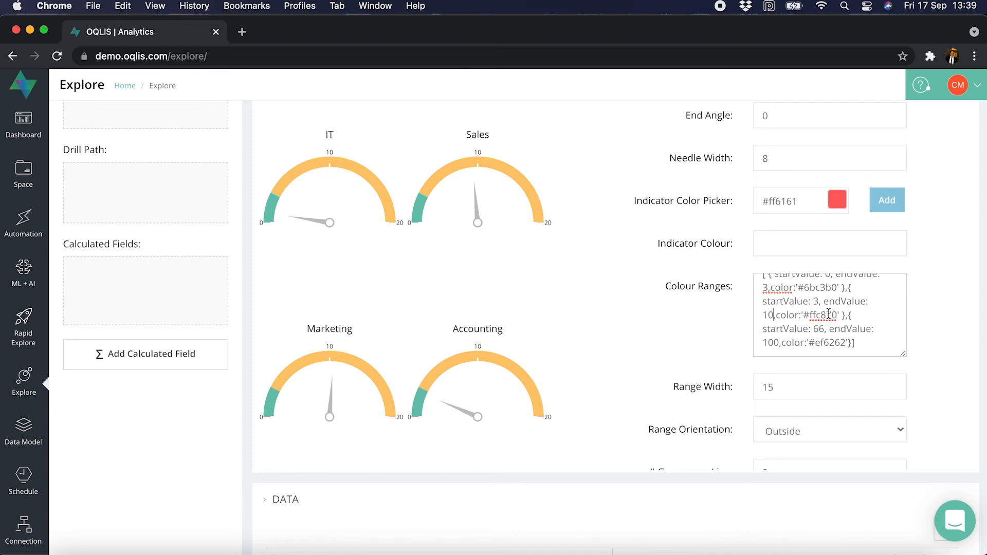
# Set the third colour range, coloured #ef6262, to start at 10 and end at 20.
pyautogui.scroll(-1, 829, 314)
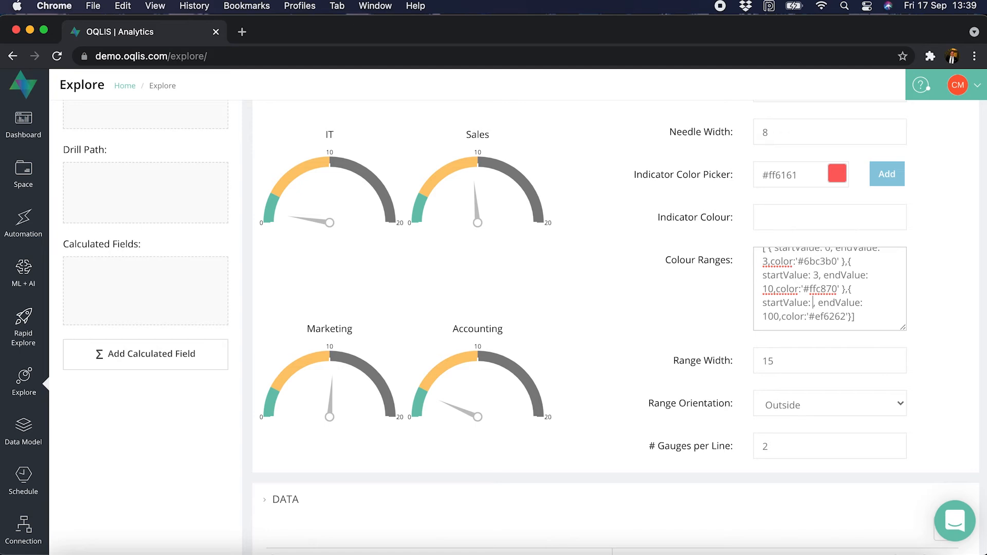
pyautogui.write('10')
pyautogui.click(779, 319)
pyautogui.press('BackSpace')
pyautogui.press('BackSpace')
pyautogui.press('BackSpace')
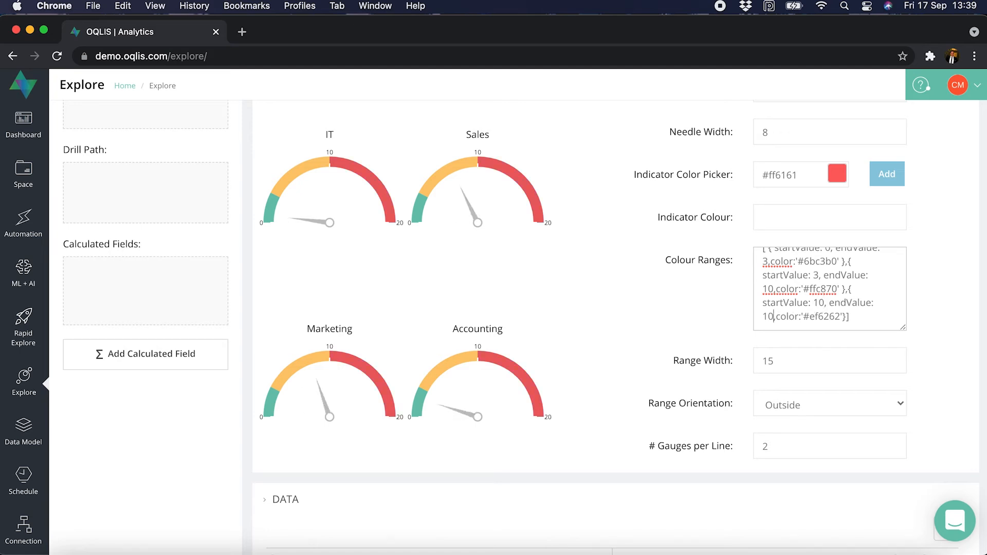
pyautogui.write('20')
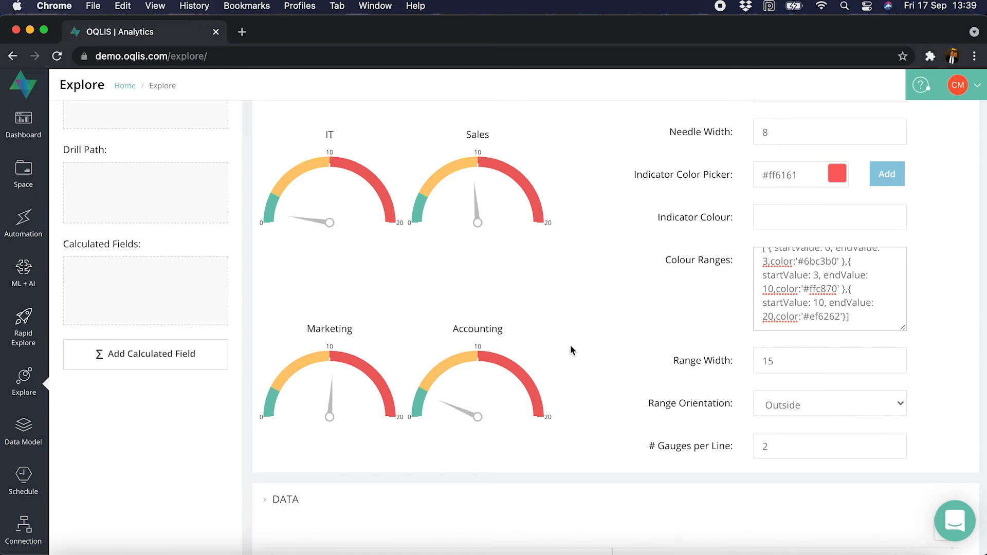
# Change the gauges' Indicator Type to Range Bar.
pyautogui.scroll(2, 569, 344)
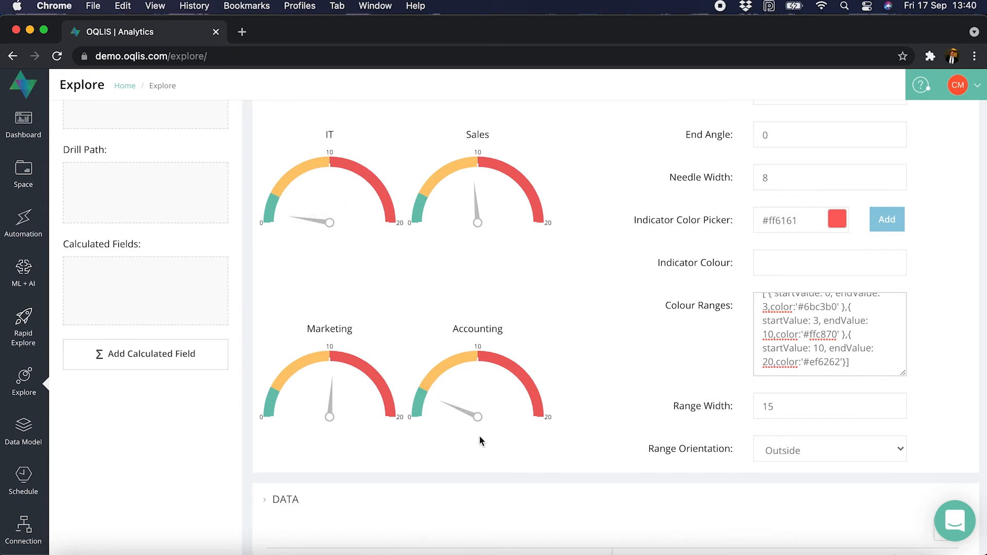
pyautogui.moveTo(476, 418)
pyautogui.moveTo(480, 191)
pyautogui.scroll(10, 875, 240)
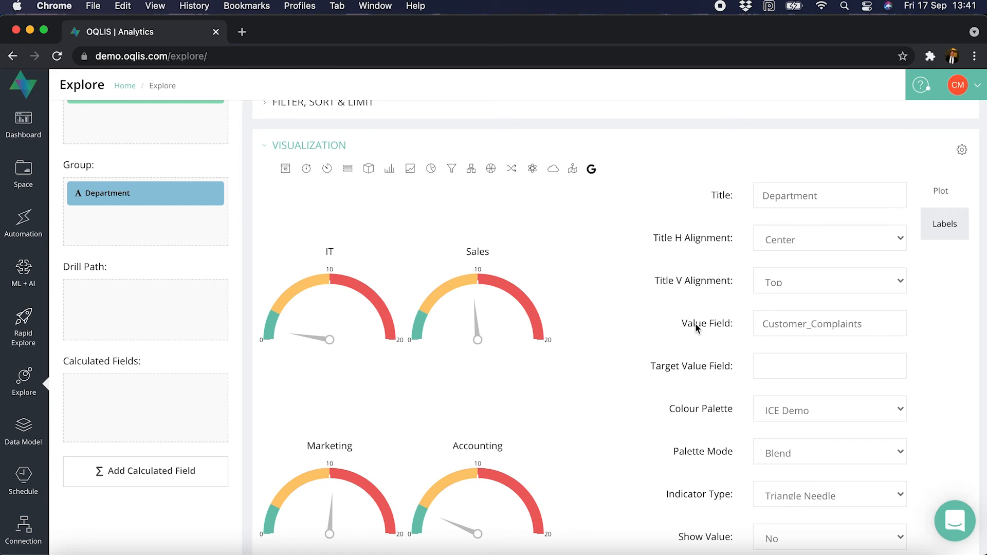
pyautogui.scroll(-3, 705, 369)
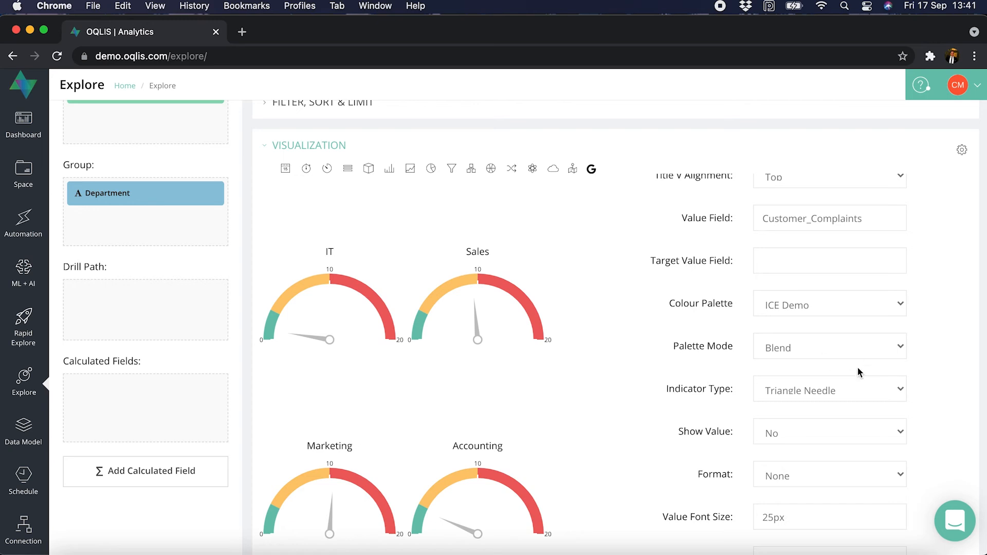
pyautogui.click(862, 391)
pyautogui.click(843, 406)
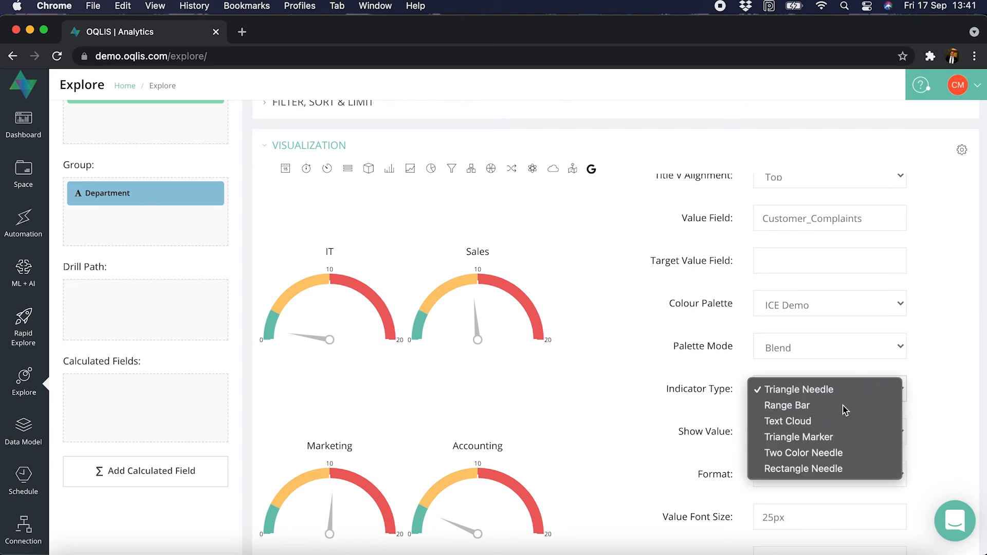
pyautogui.scroll(-2, 596, 219)
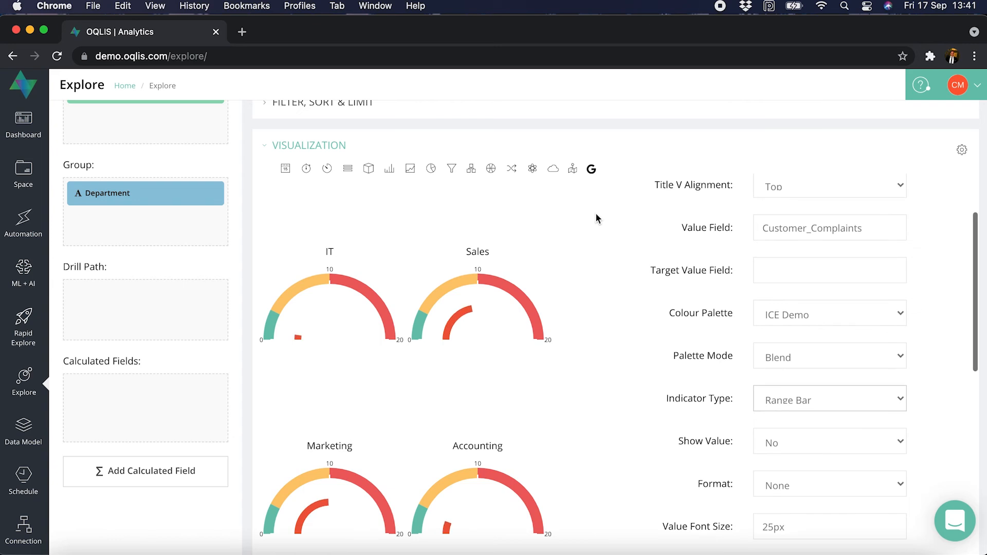
# Switch the gauges' Indicator Type to Rectangle Needle and back to Triangle Needle.
pyautogui.click(827, 343)
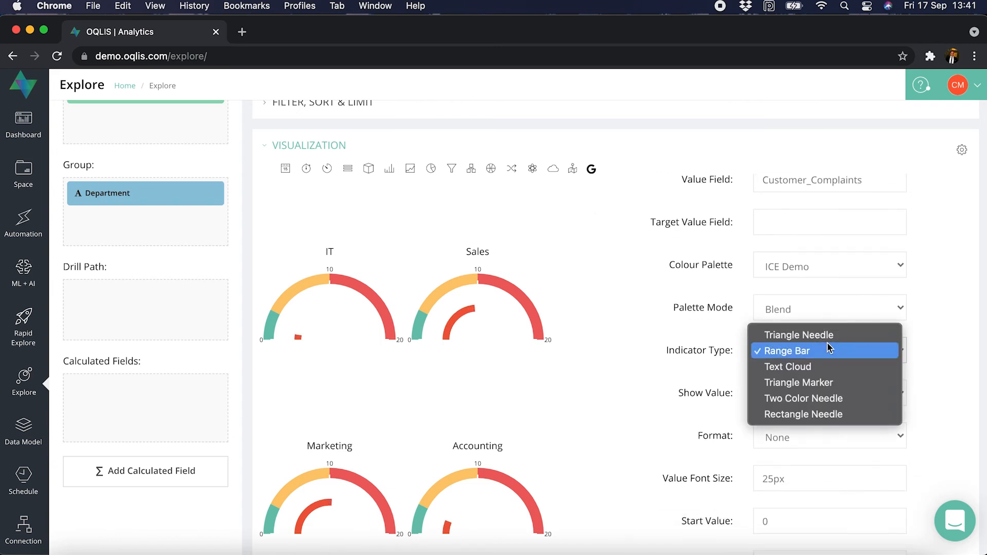
pyautogui.click(803, 418)
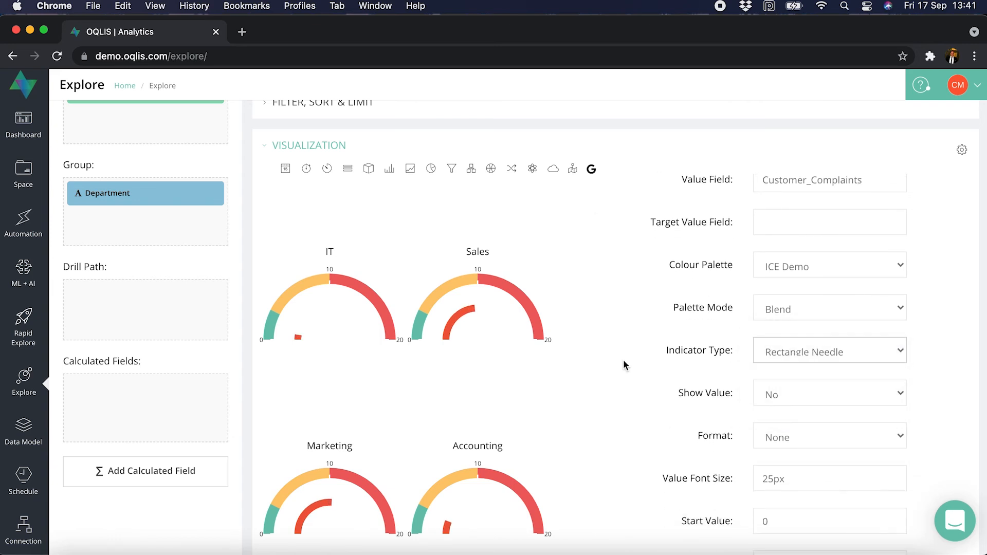
pyautogui.click(844, 347)
pyautogui.click(823, 275)
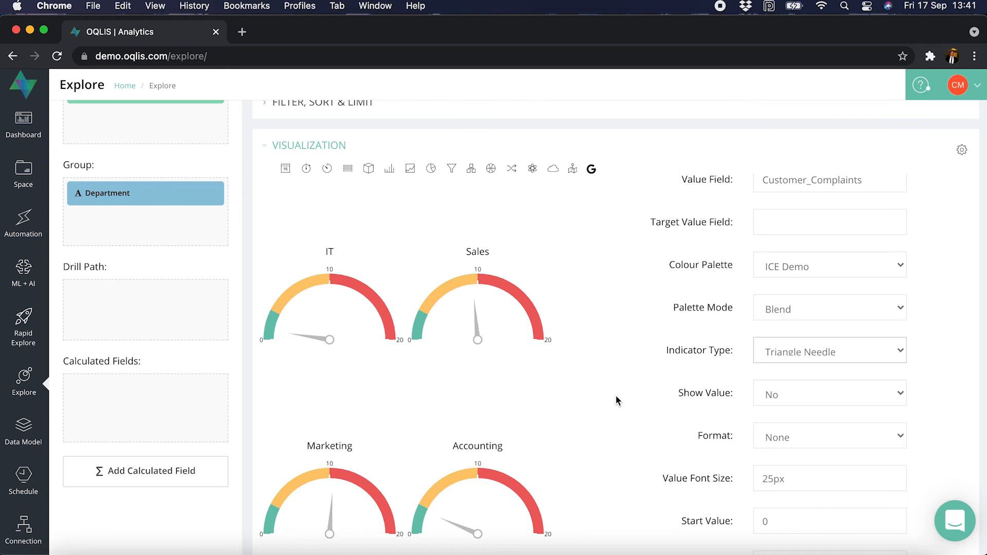
# Turn Show Value on for the gauges and turn it back off.
pyautogui.scroll(-1, 615, 395)
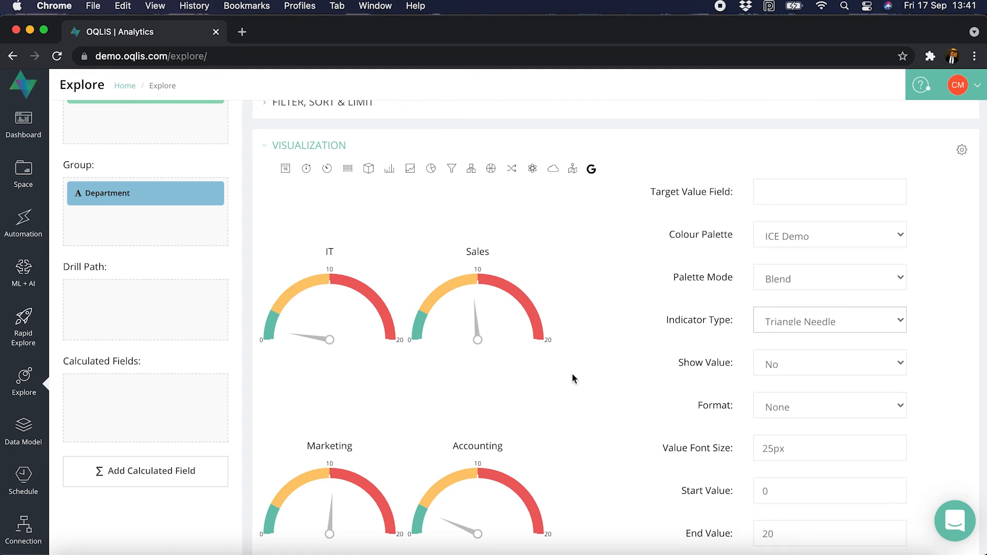
pyautogui.click(904, 377)
pyautogui.click(800, 378)
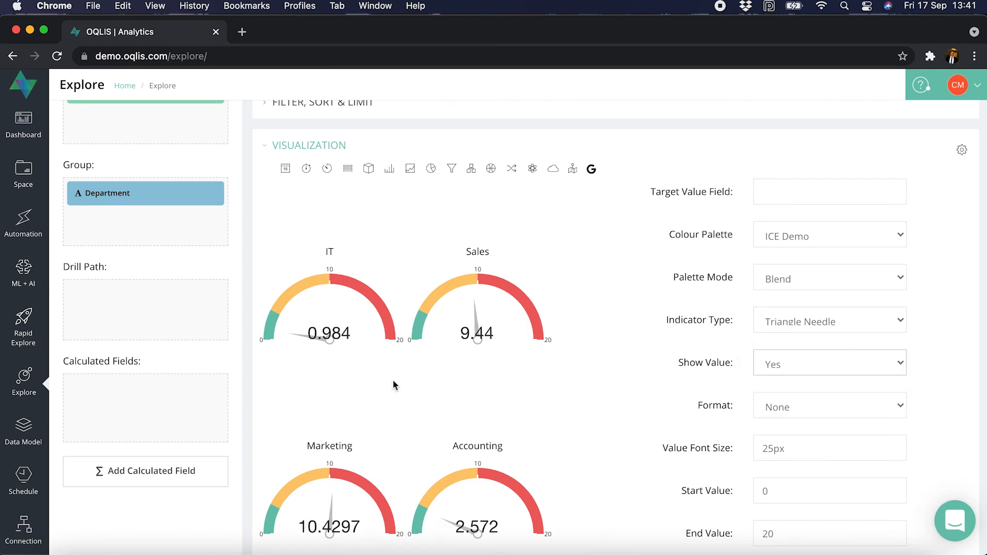
pyautogui.scroll(-1, 393, 384)
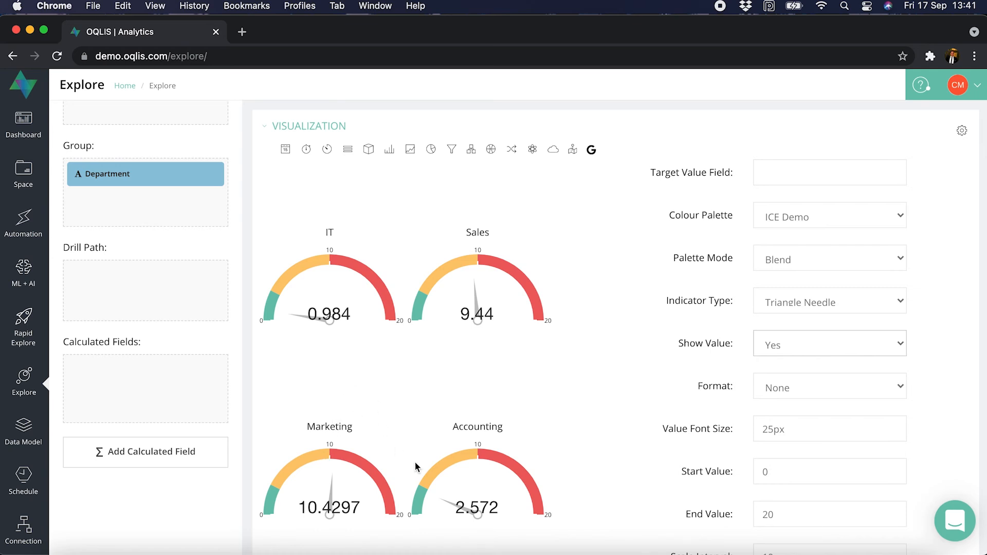
pyautogui.click(844, 345)
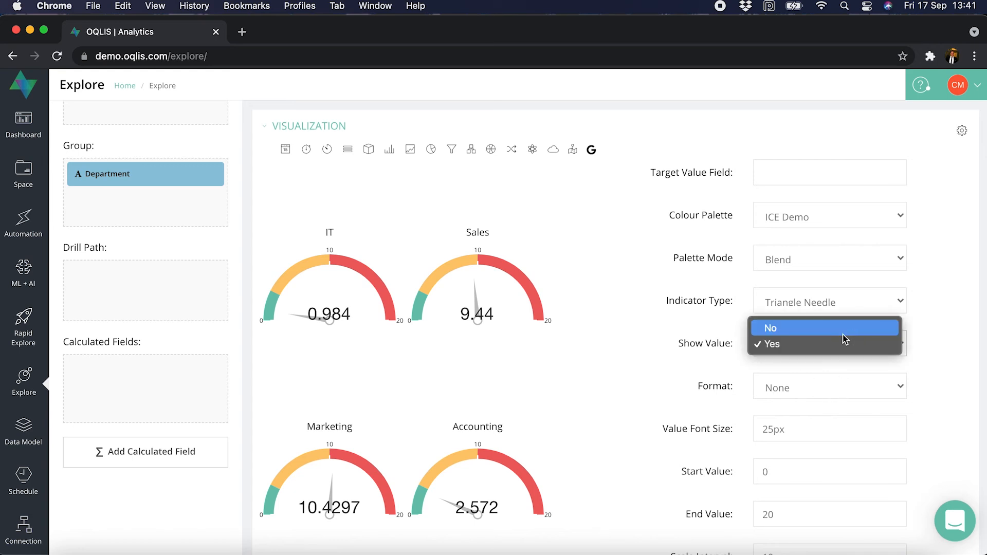
pyautogui.click(828, 335)
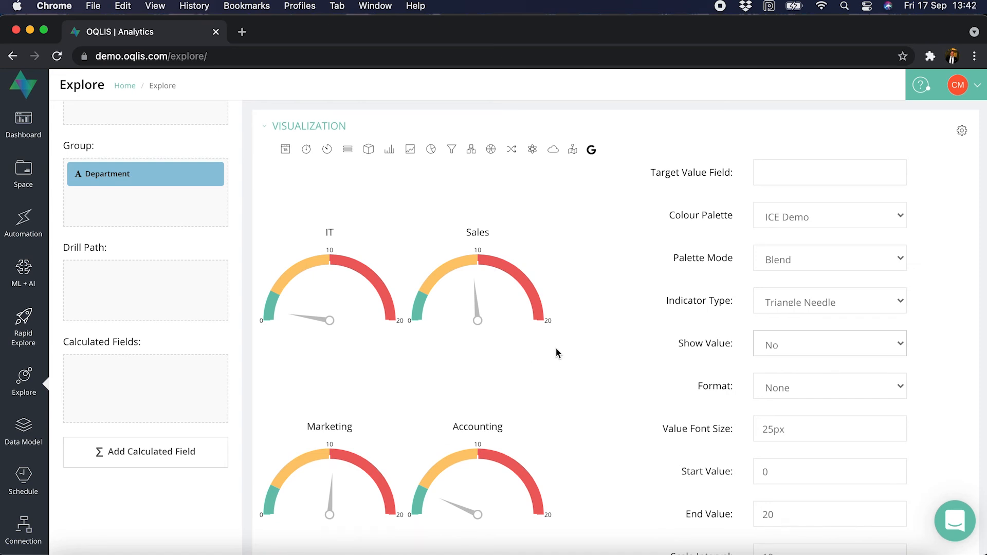
pyautogui.click(874, 385)
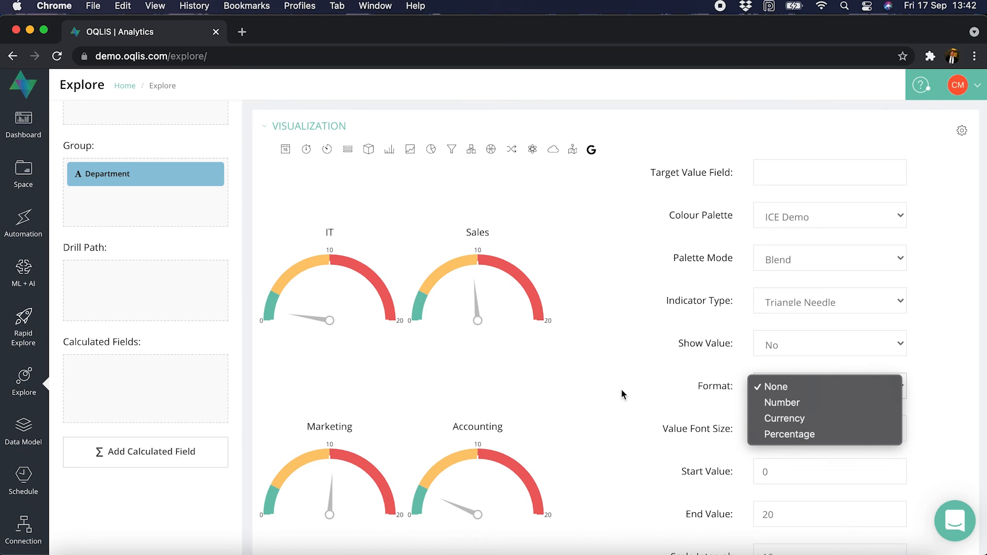
pyautogui.click(637, 359)
# Set Show Value to Yes and the Value Font Size to 10px for the gauges.
pyautogui.scroll(-3, 662, 379)
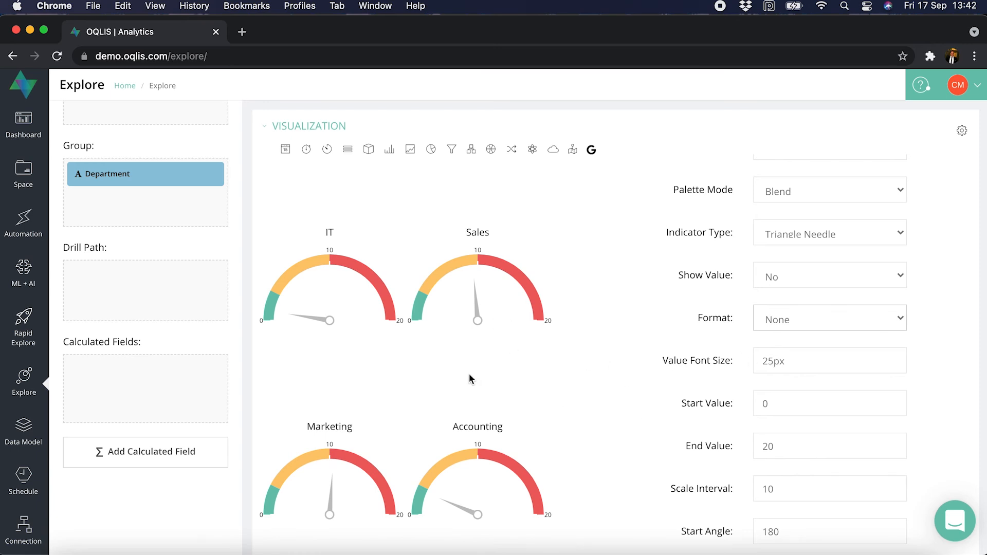
pyautogui.click(823, 279)
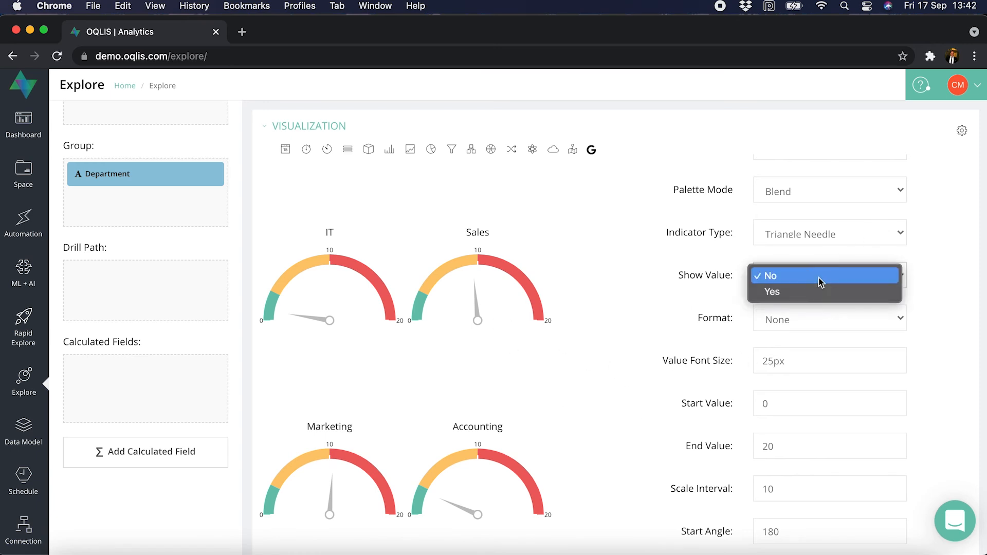
pyautogui.click(786, 300)
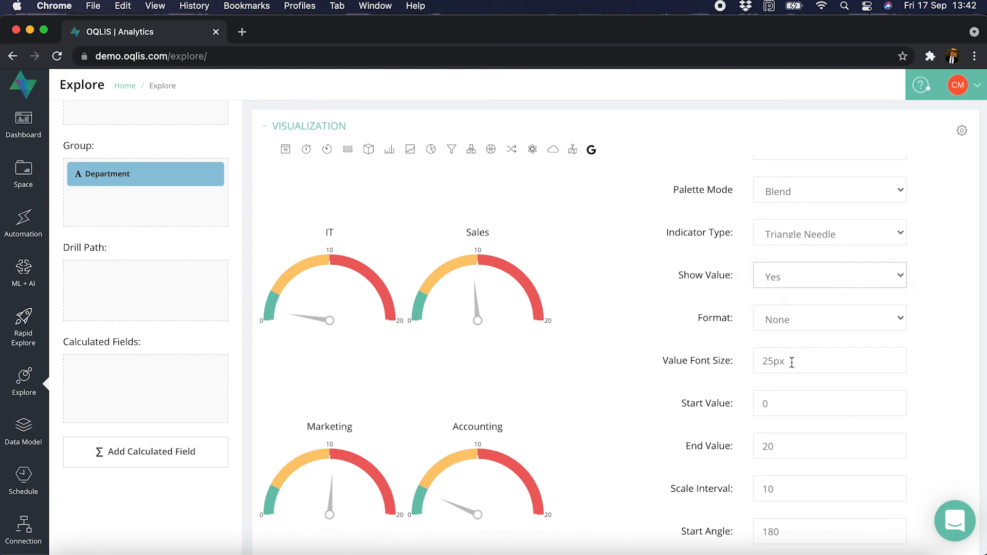
pyautogui.click(773, 362)
pyautogui.press('BackSpace')
pyautogui.press('BackSpace')
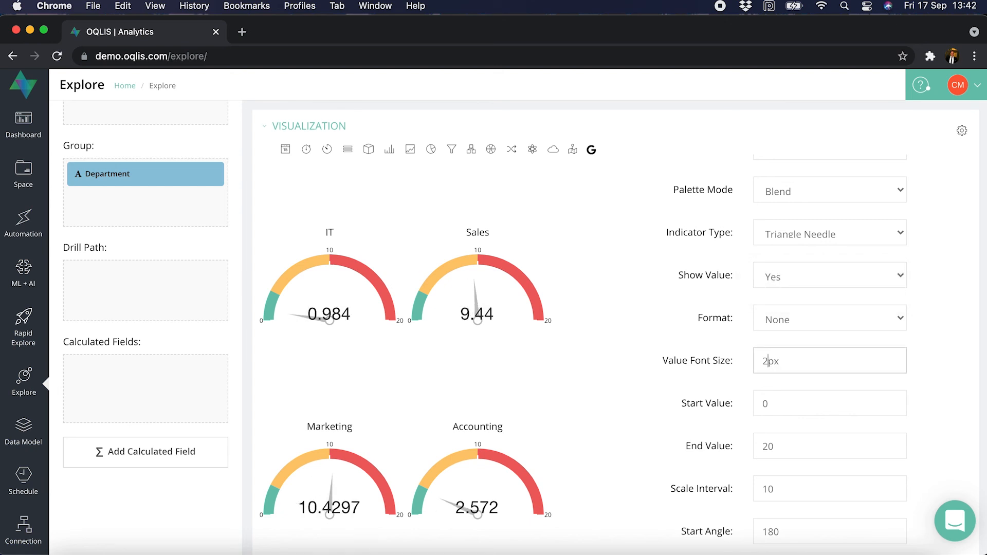
pyautogui.write('10')
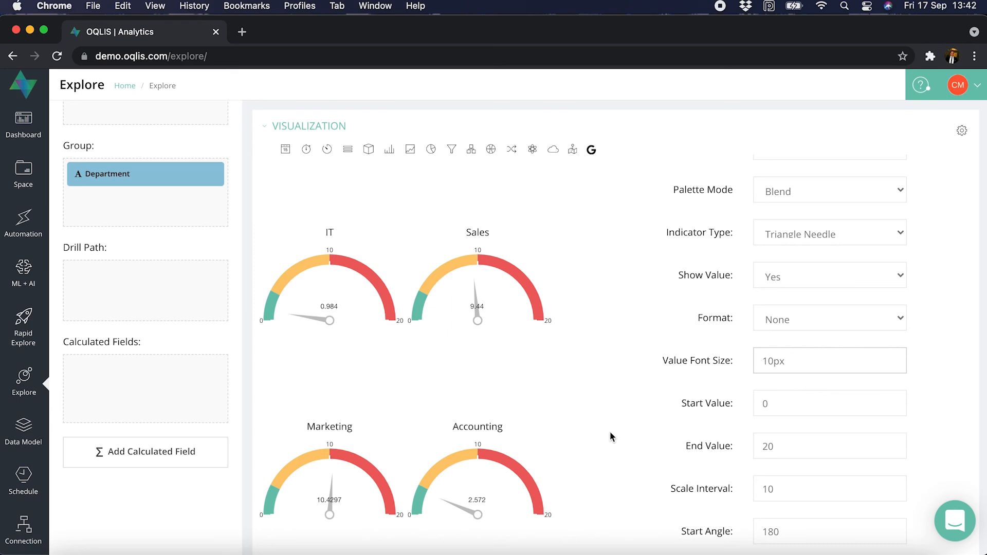
# Try a Start Value of 10 on the gauge scale and restore it to 0.
pyautogui.scroll(-1, 524, 392)
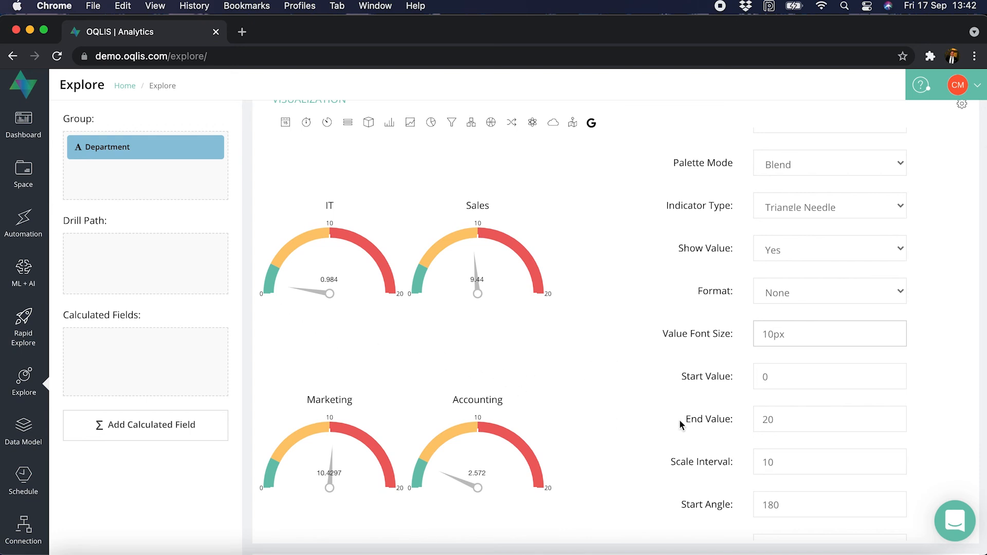
pyautogui.click(768, 379)
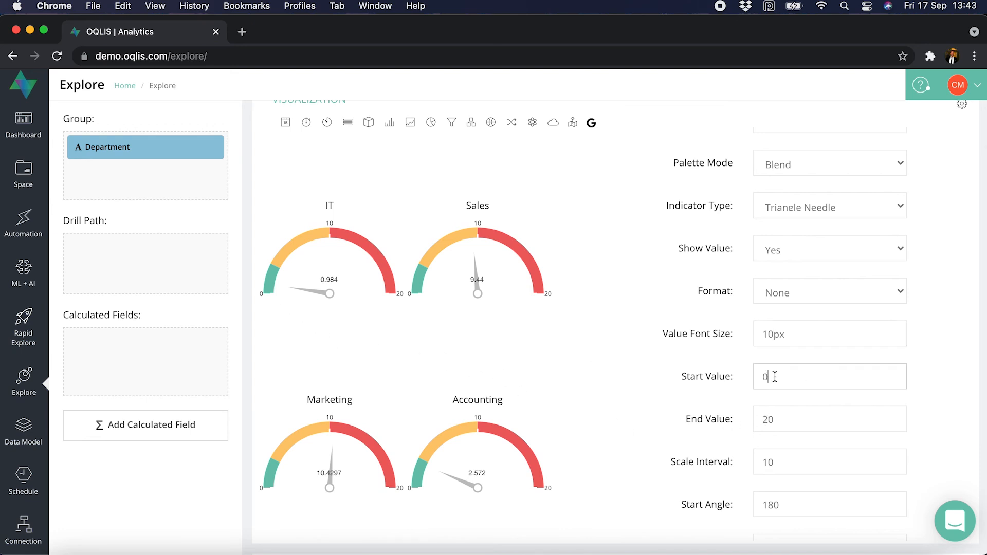
pyautogui.press('BackSpace')
pyautogui.write('10')
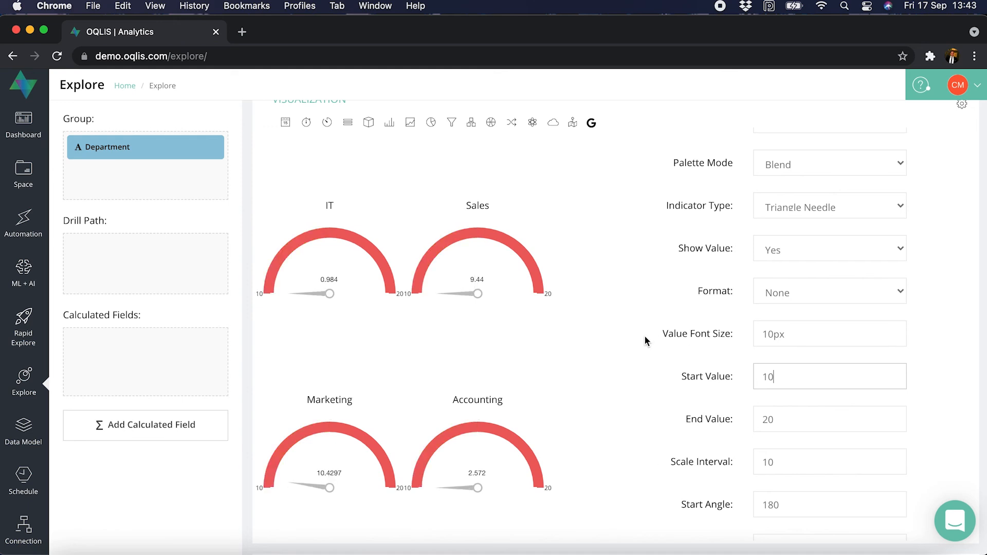
pyautogui.press('BackSpace')
# Set the gauge scale's Scale Interval to 2.
pyautogui.scroll(-2, 628, 349)
pyautogui.scroll(-2, 627, 350)
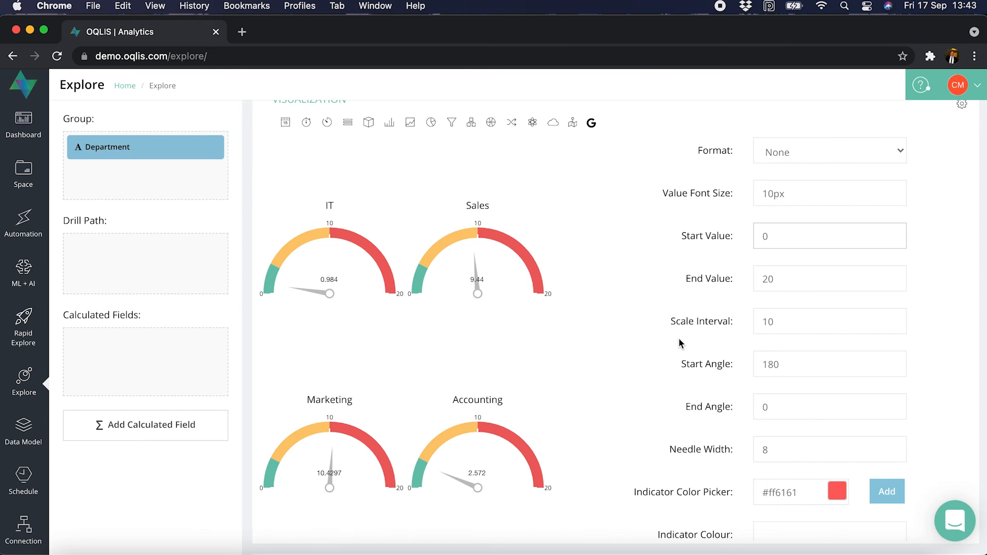
pyautogui.click(844, 321)
pyautogui.press('BackSpace')
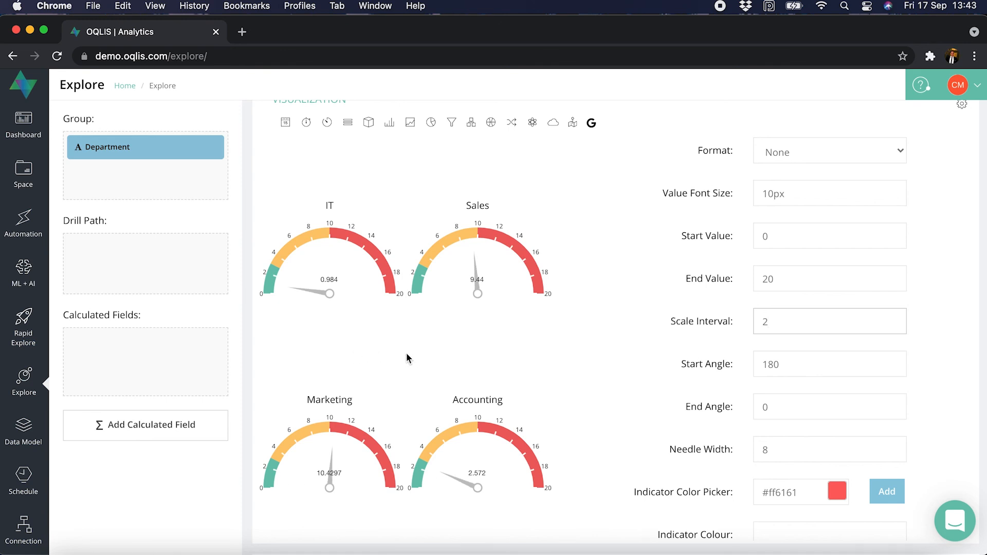
# Set the gauges' Start Angle to 90 and End Angle to 270.
pyautogui.scroll(-1, 547, 352)
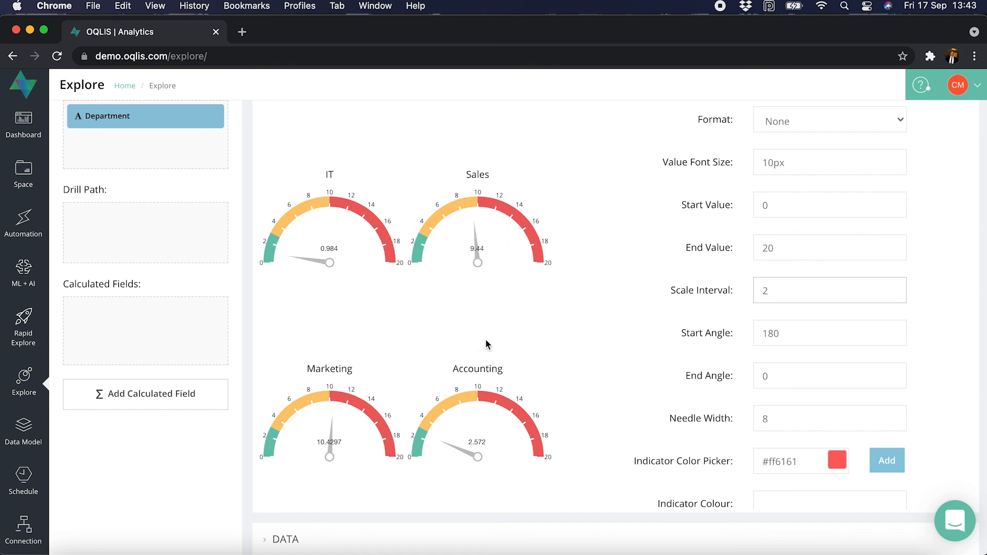
pyautogui.click(802, 334)
pyautogui.press('BackSpace')
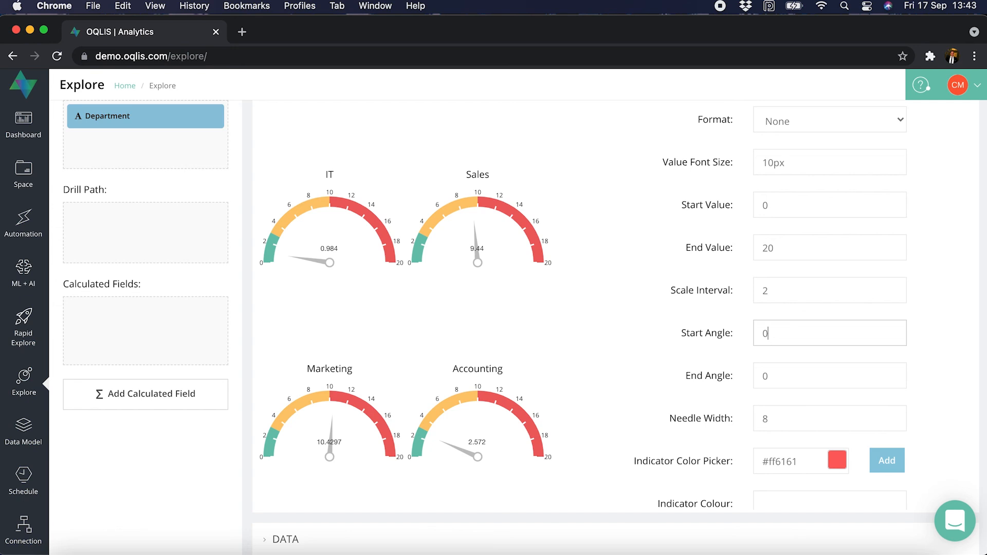
pyautogui.click(792, 373)
pyautogui.press('BackSpace')
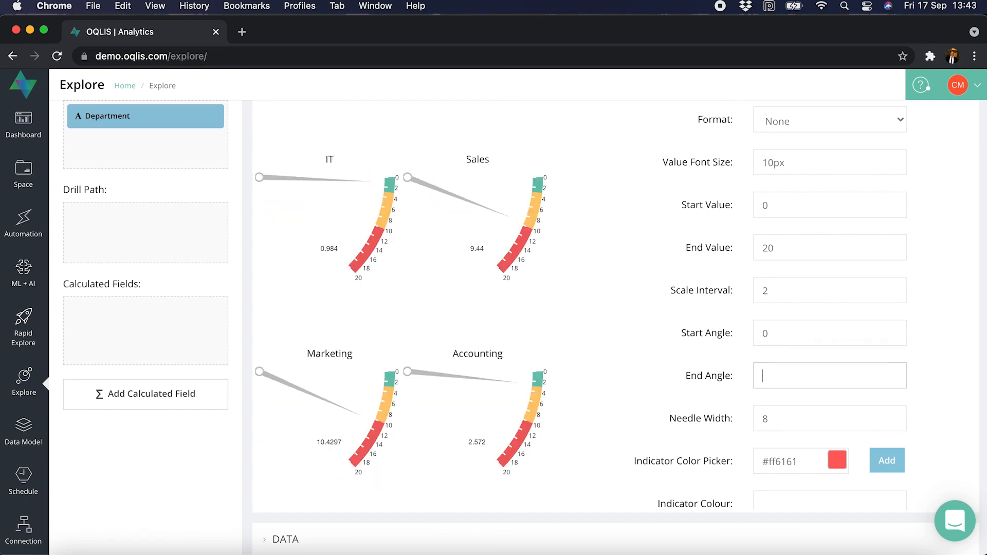
pyautogui.click(787, 335)
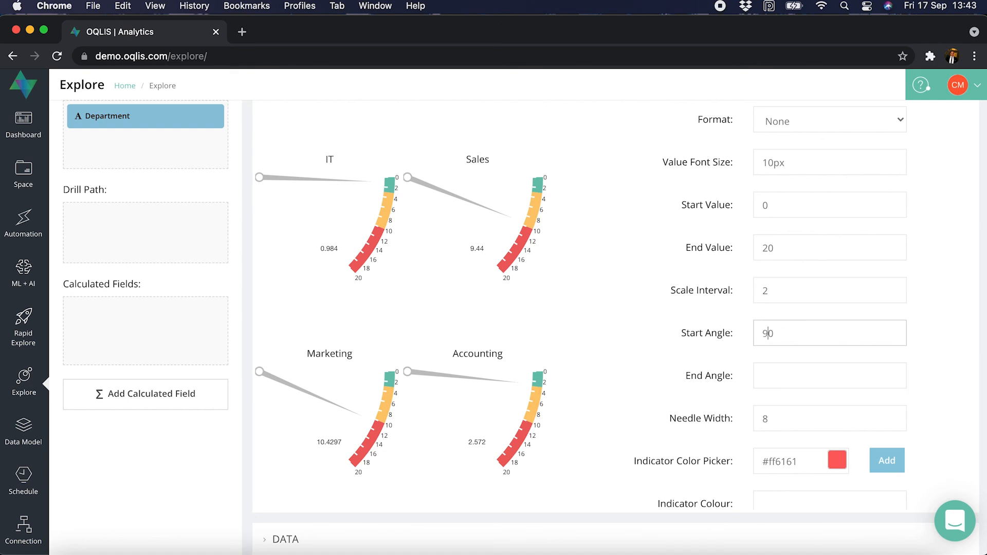
pyautogui.click(788, 371)
pyautogui.write('270')
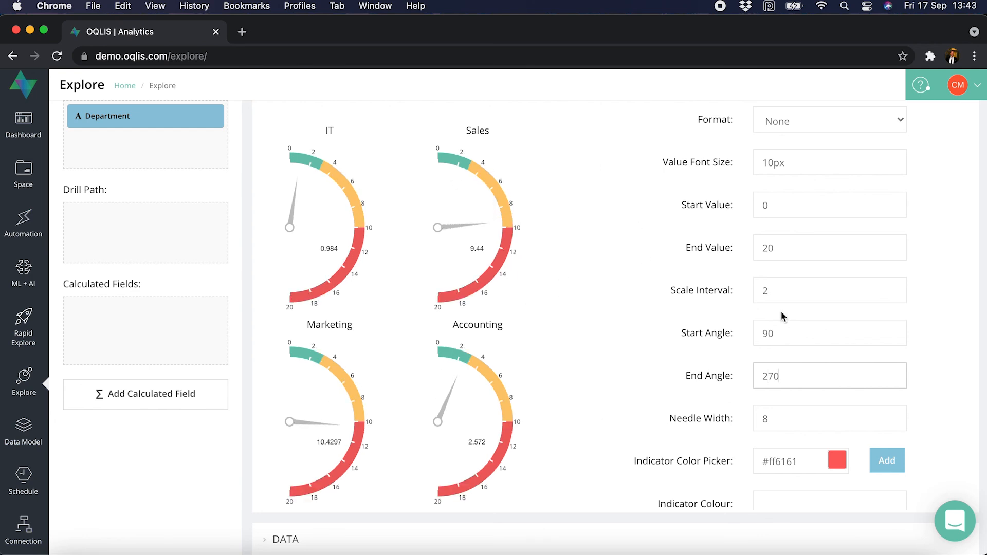
# Restore the half-circle gauges with a Start Angle of 180 and an End Angle of 0.
pyautogui.click(777, 333)
pyautogui.press('BackSpace')
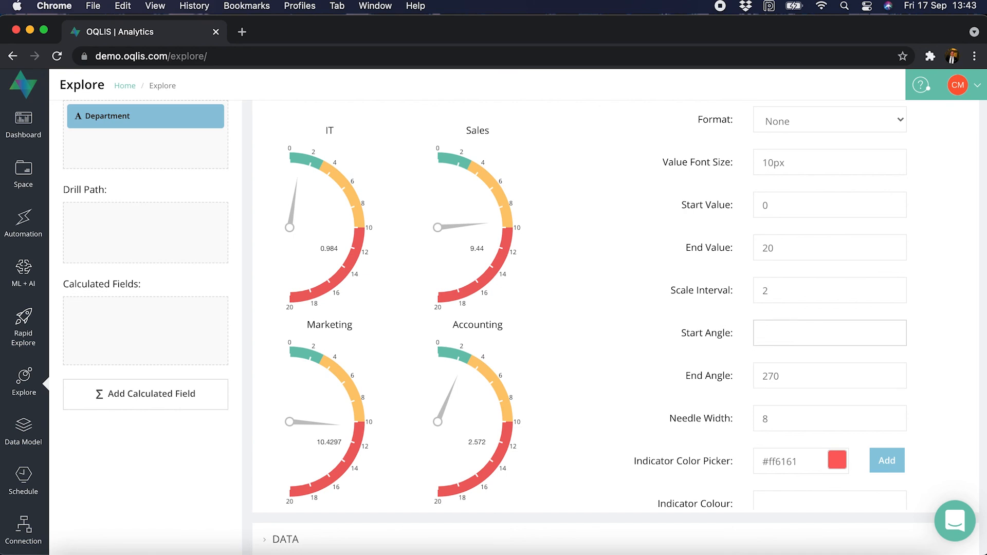
pyautogui.doubleClick(770, 375)
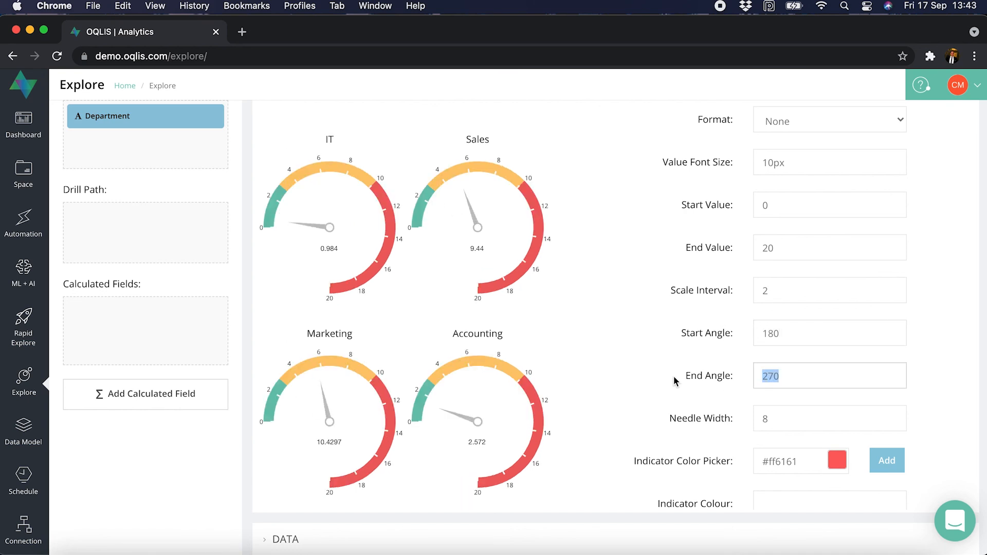
pyautogui.write('0')
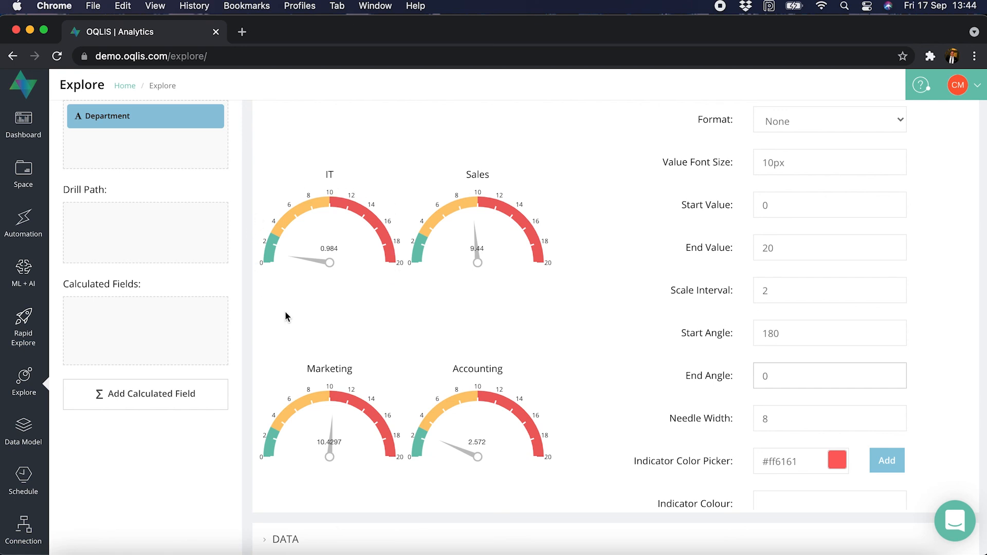
# Set the gauges' Needle Width to 20 and apply #ff6161 as the Indicator Colour.
pyautogui.click(335, 318)
pyautogui.scroll(-3, 739, 272)
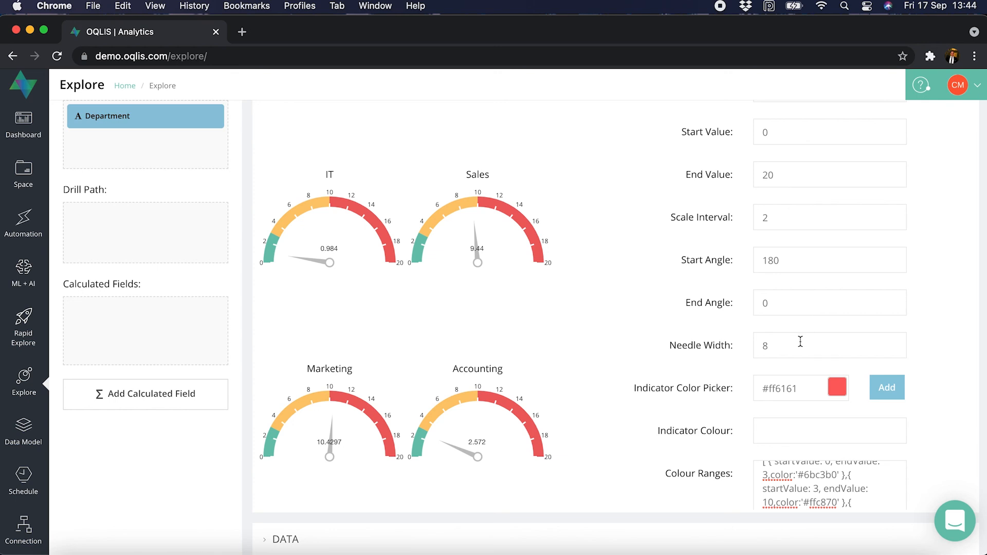
pyautogui.click(800, 342)
pyautogui.press('BackSpace')
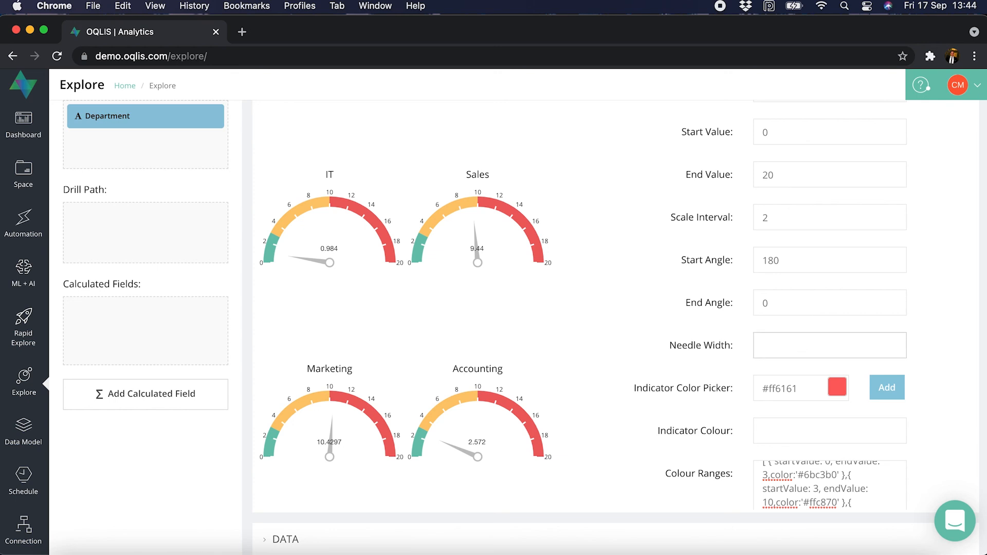
pyautogui.write('20')
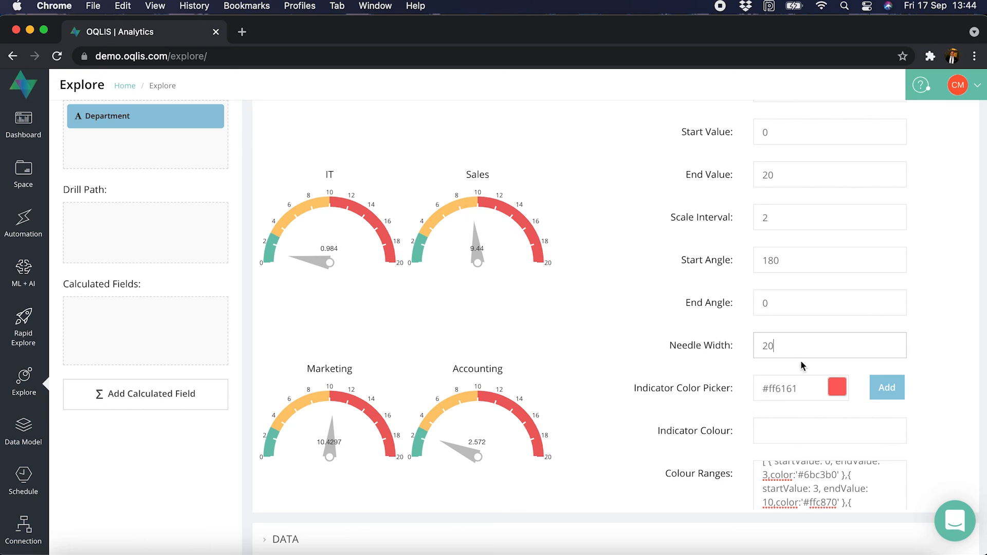
pyautogui.scroll(-1, 622, 289)
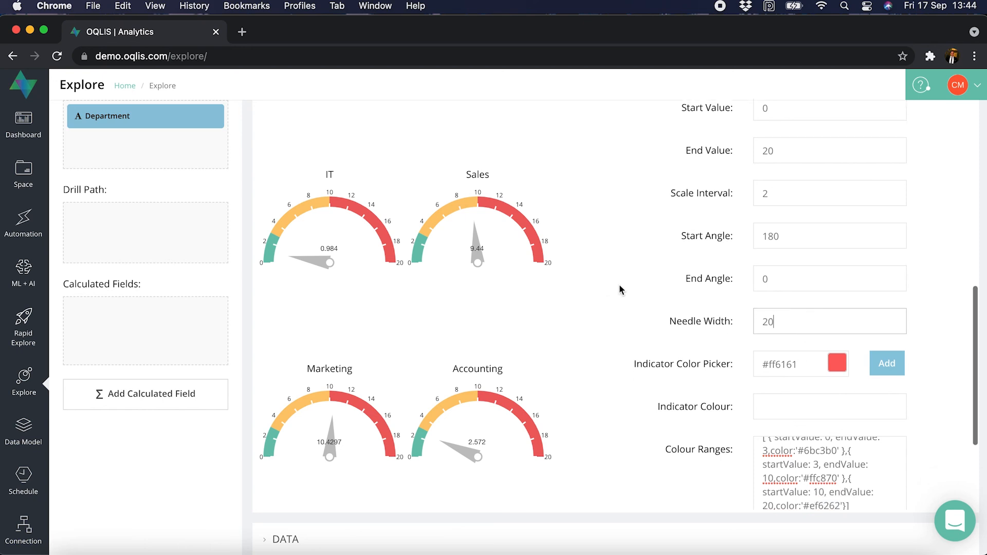
pyautogui.click(891, 348)
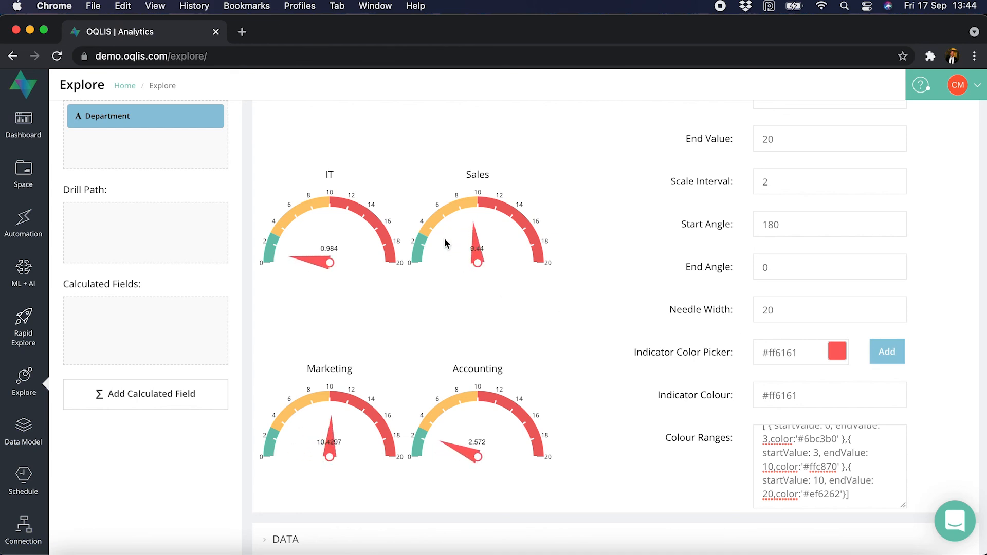
# Set the gauges' Range Width to 20 and their Range Orientation to Center.
pyautogui.scroll(-1, 698, 358)
pyautogui.scroll(-2, 698, 358)
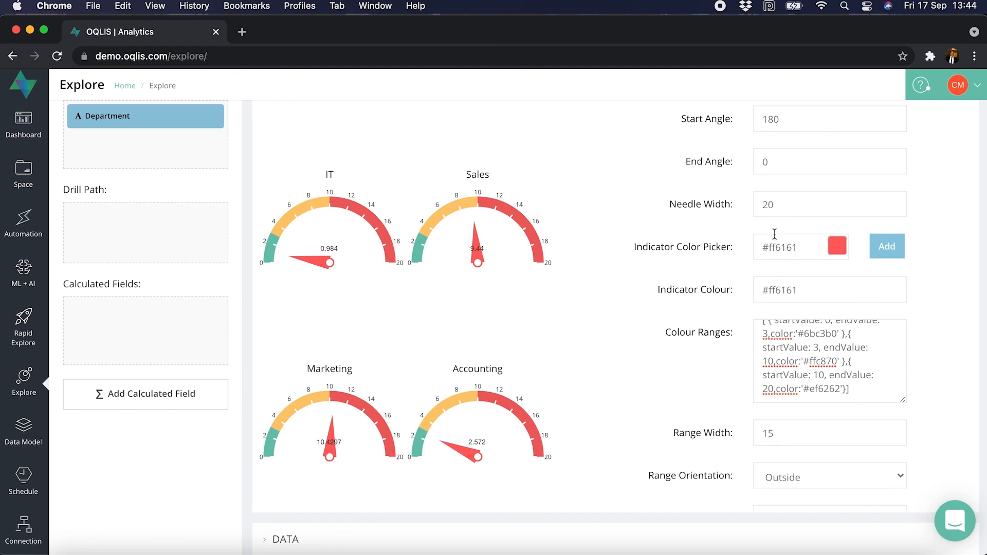
pyautogui.scroll(-1, 665, 325)
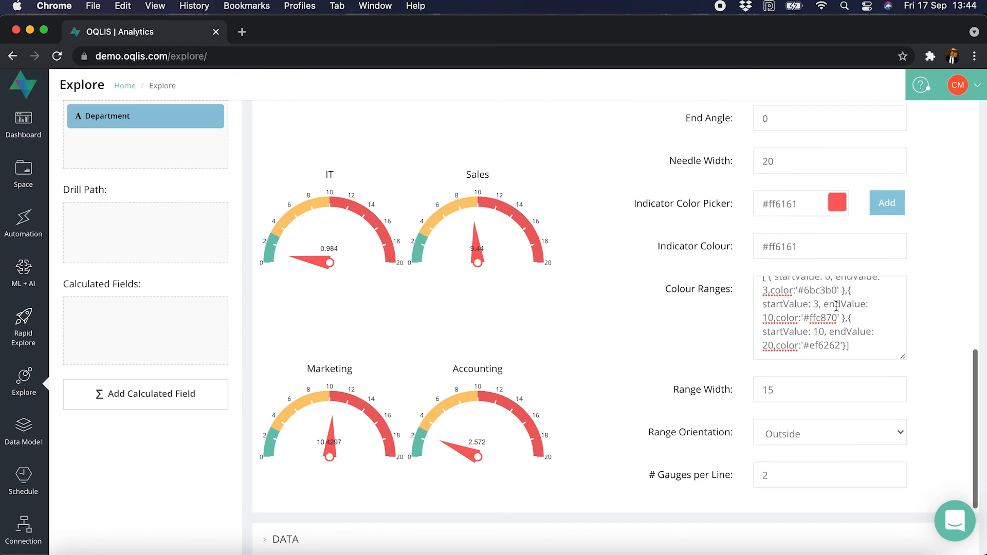
pyautogui.scroll(-2, 668, 326)
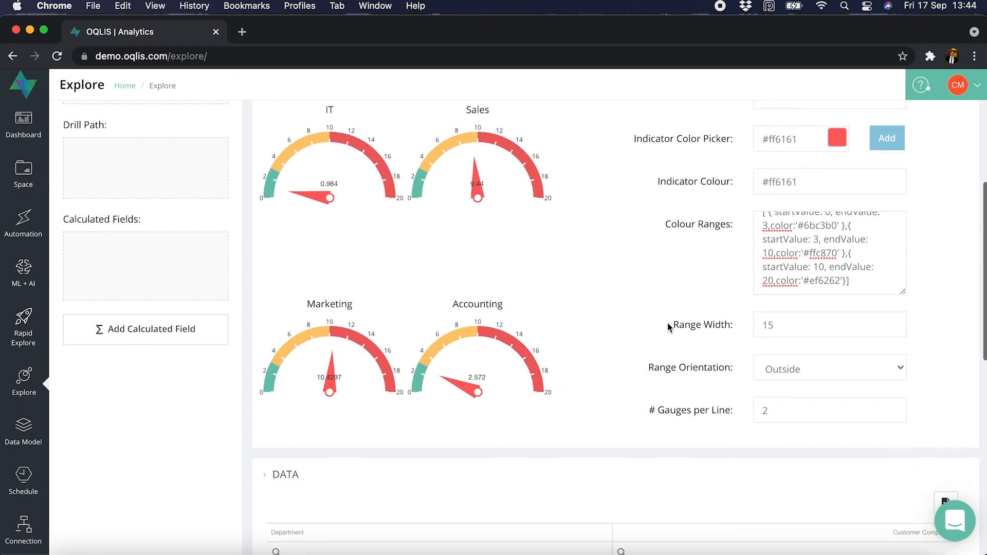
pyautogui.scroll(1, 884, 353)
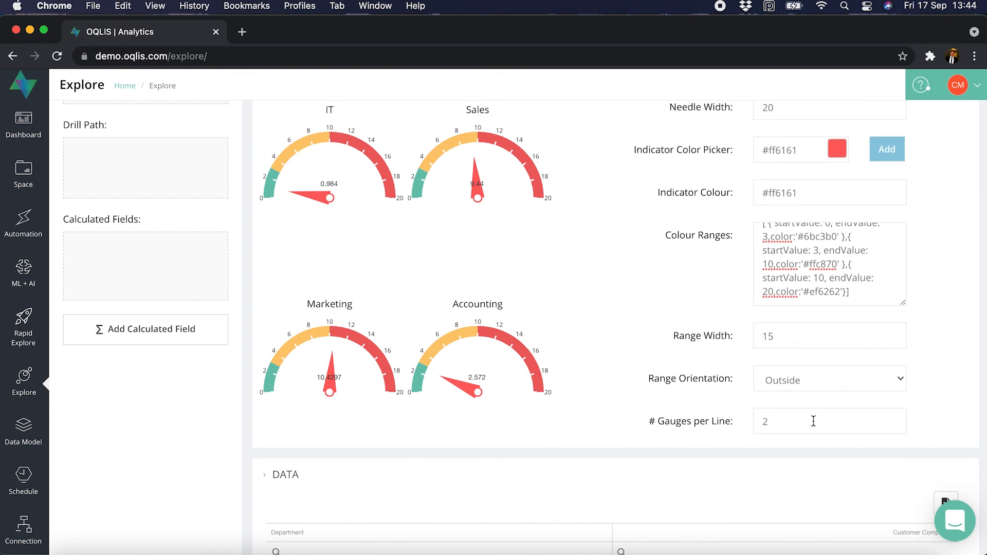
pyautogui.click(811, 337)
pyautogui.write('15')
pyautogui.press('BackSpace')
pyautogui.press('BackSpace')
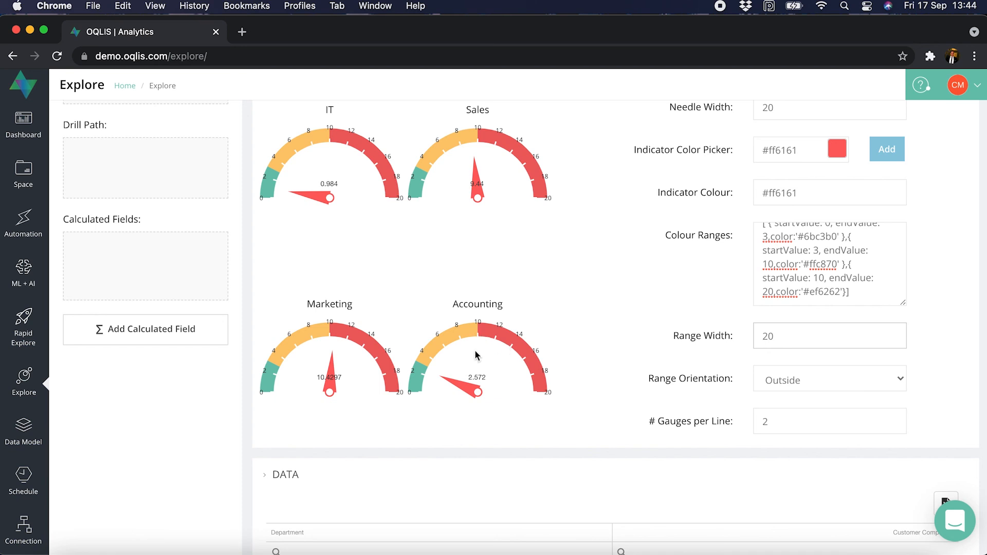
pyautogui.click(854, 380)
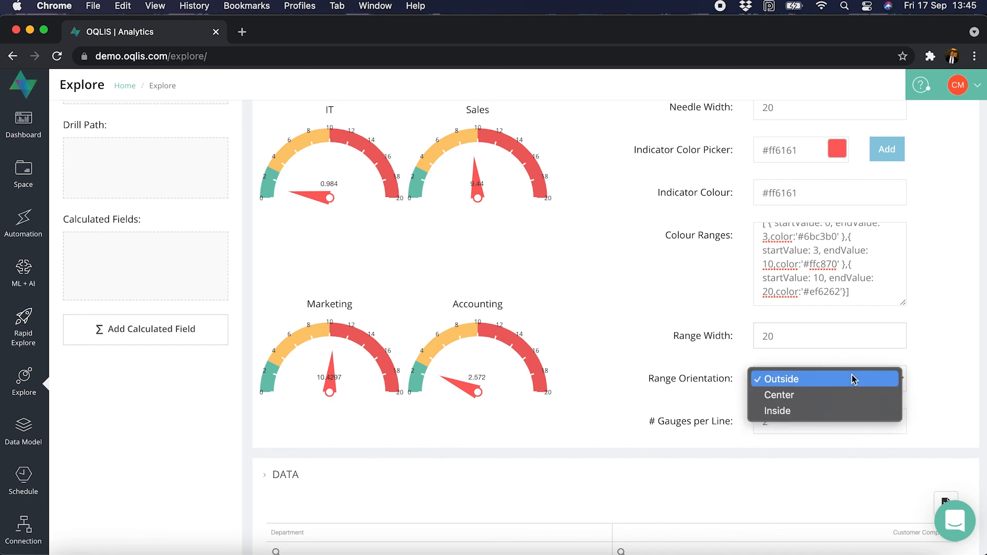
pyautogui.click(823, 396)
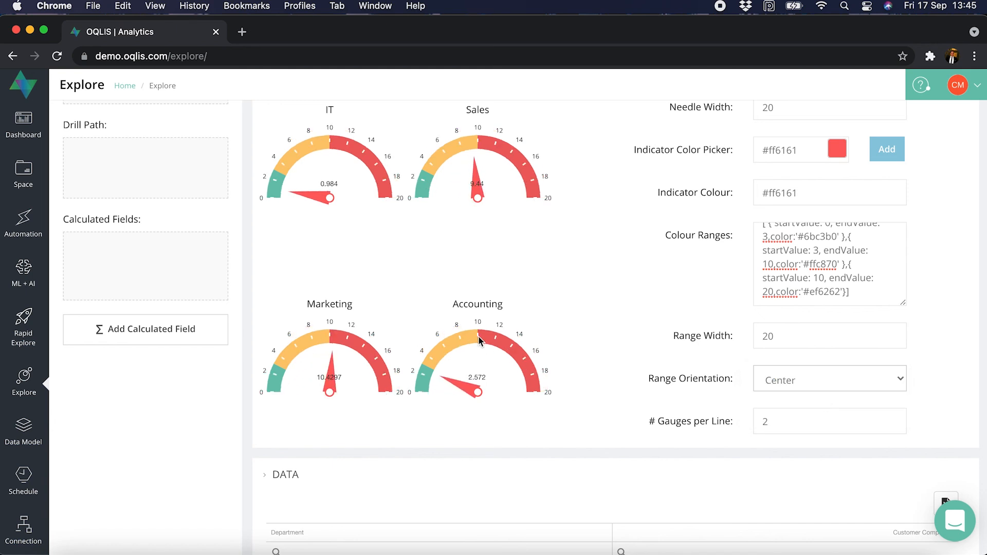
# Clear the number of gauges per line in the gauge settings.
pyautogui.scroll(-1, 835, 394)
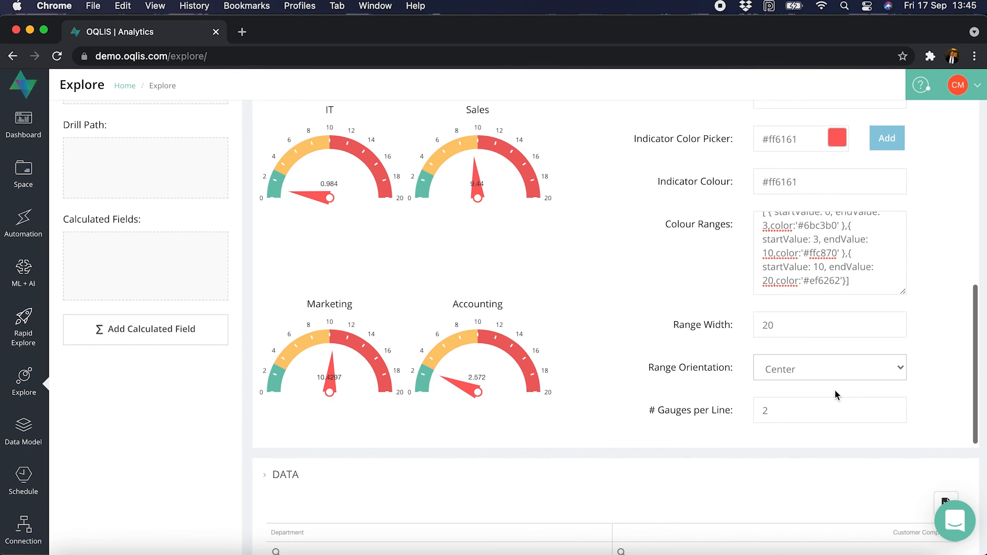
pyautogui.click(808, 415)
pyautogui.press('BackSpace')
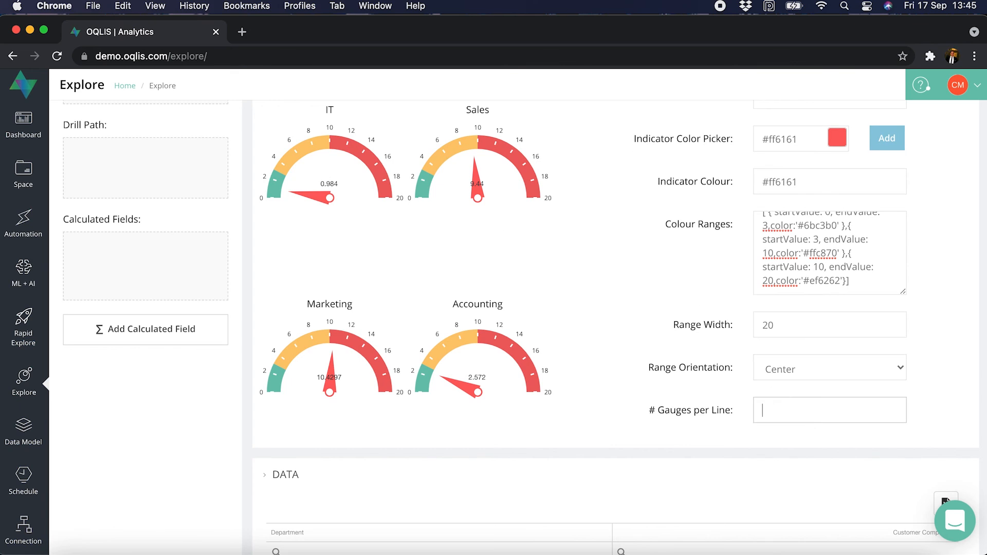